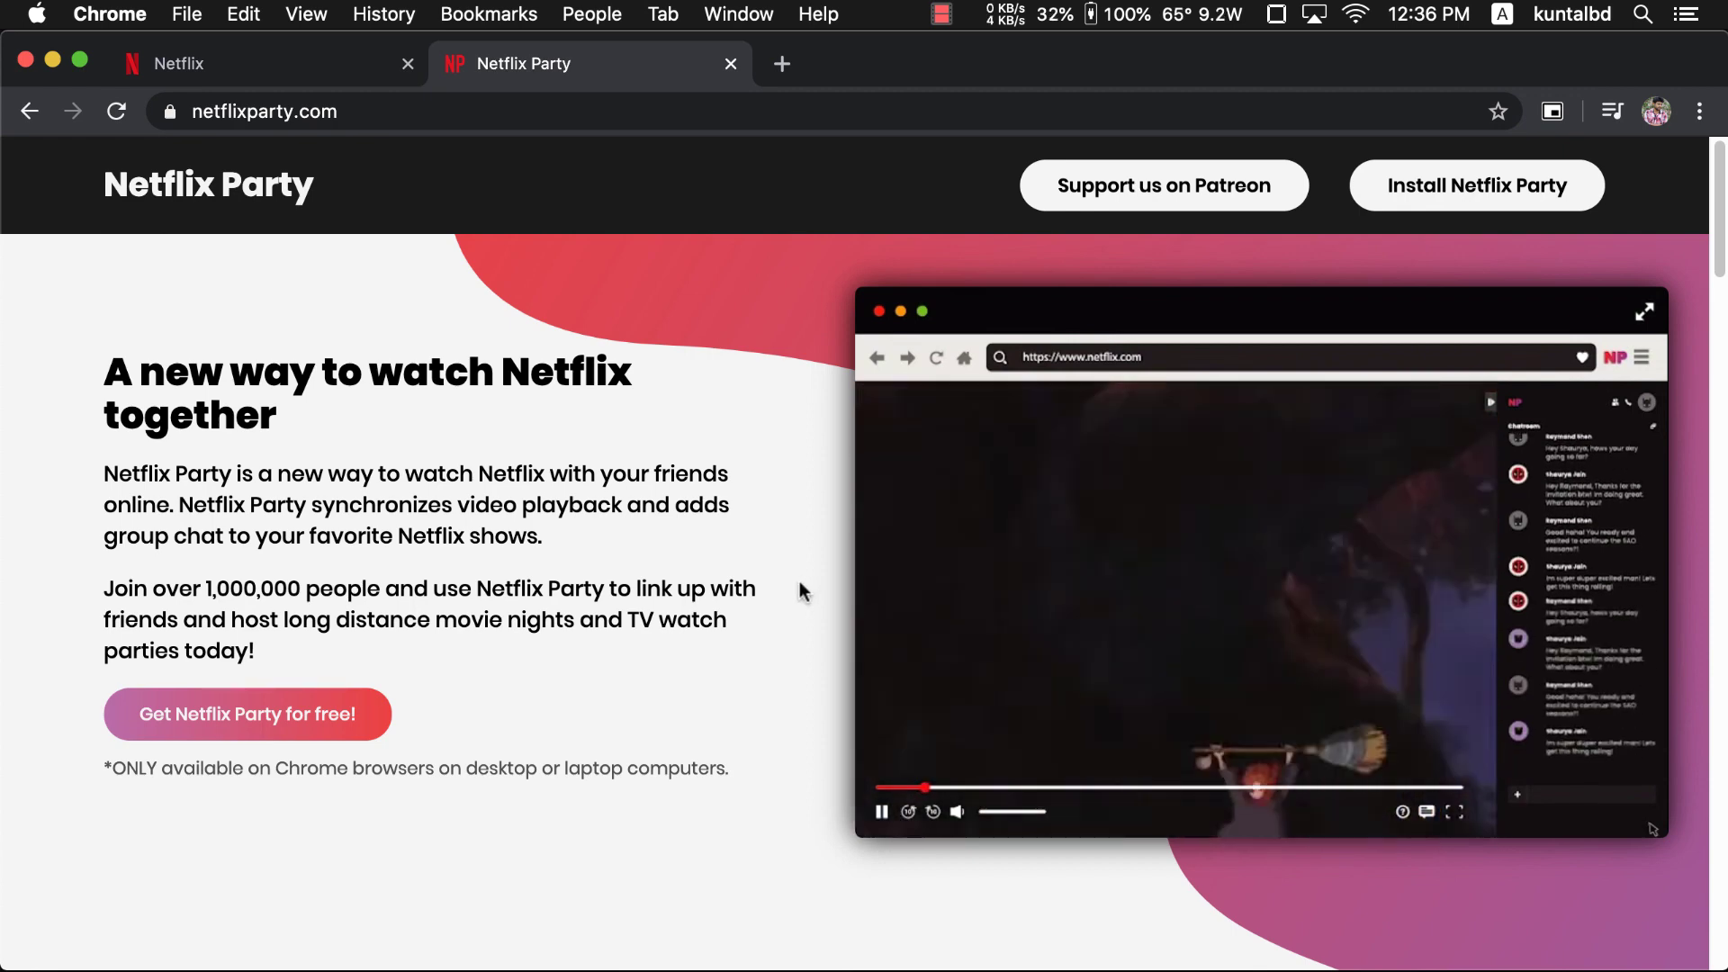
# - Search Google for 'download google chrome'
pyautogui.scroll(-5, 804, 594)
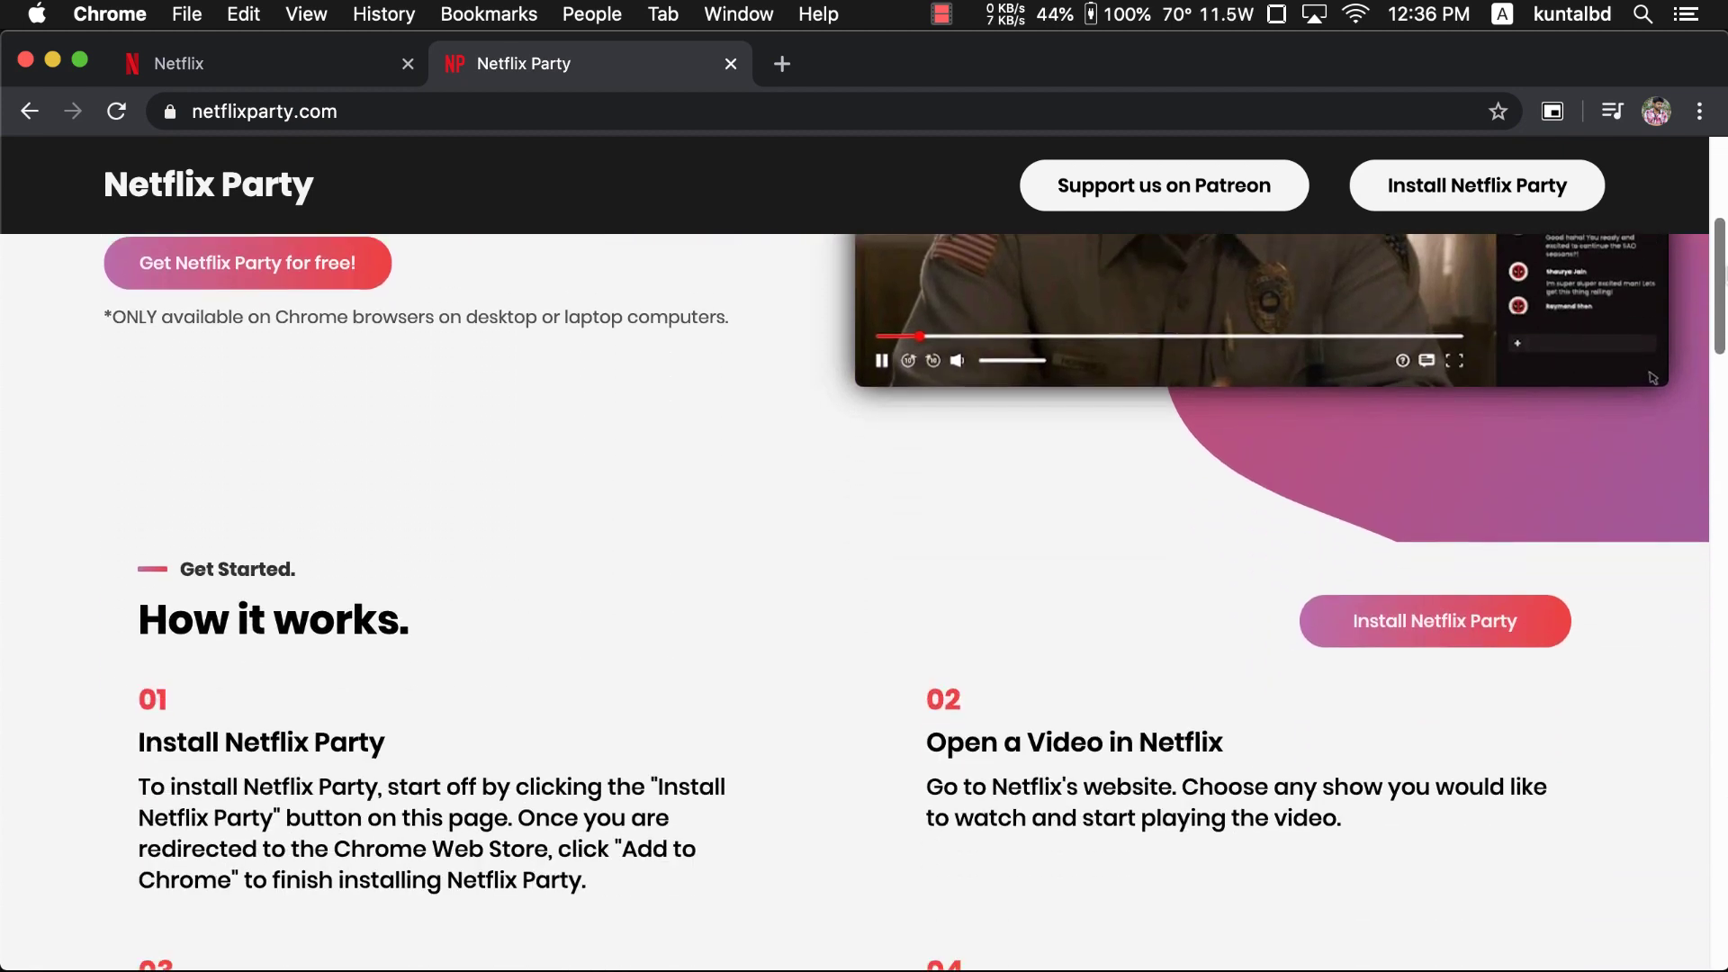
pyautogui.scroll(-4, 862, 600)
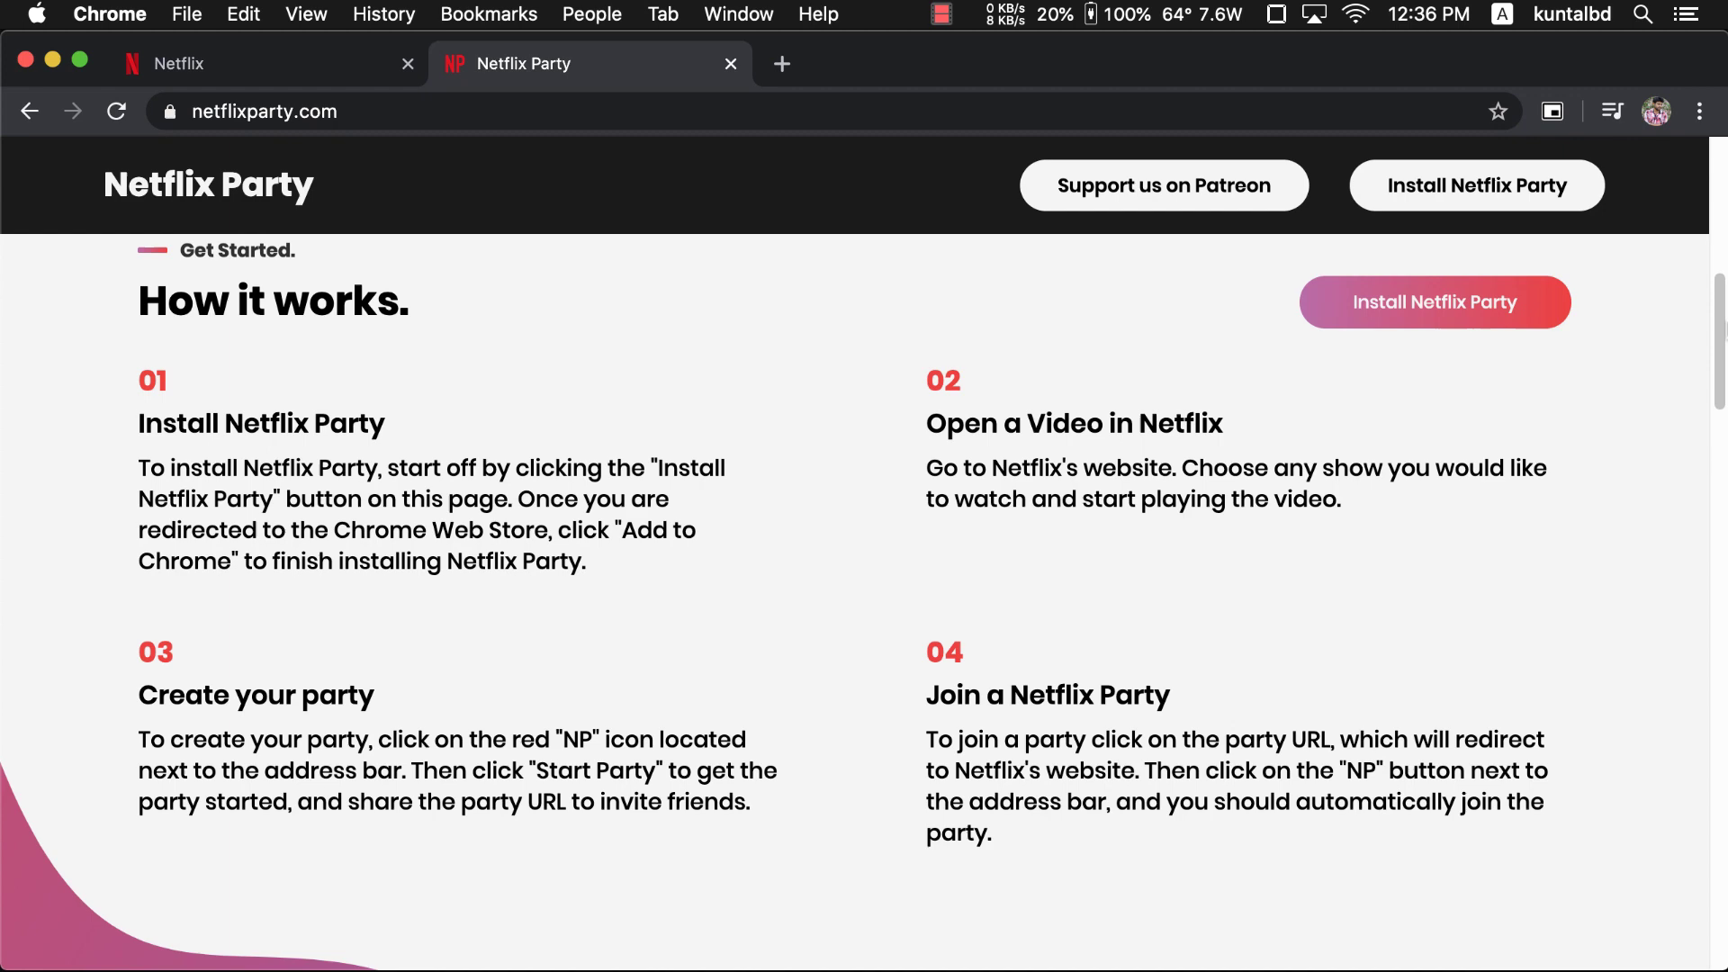
pyautogui.scroll(-10, 862, 600)
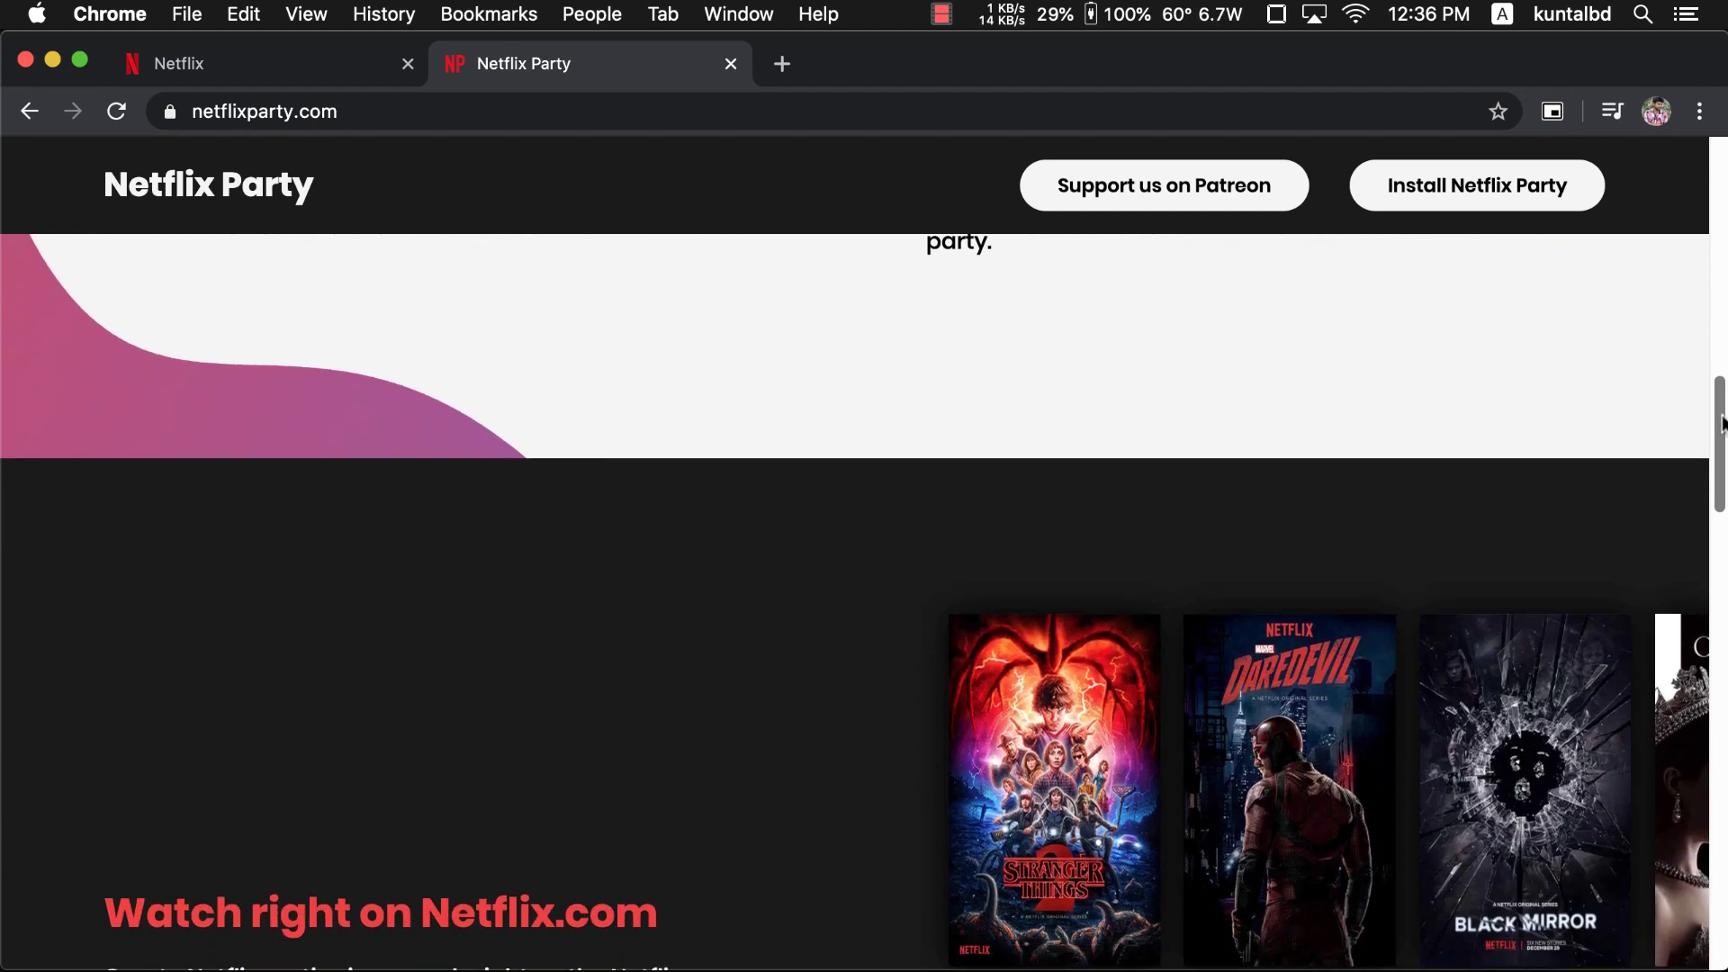
pyautogui.scroll(-1, 862, 600)
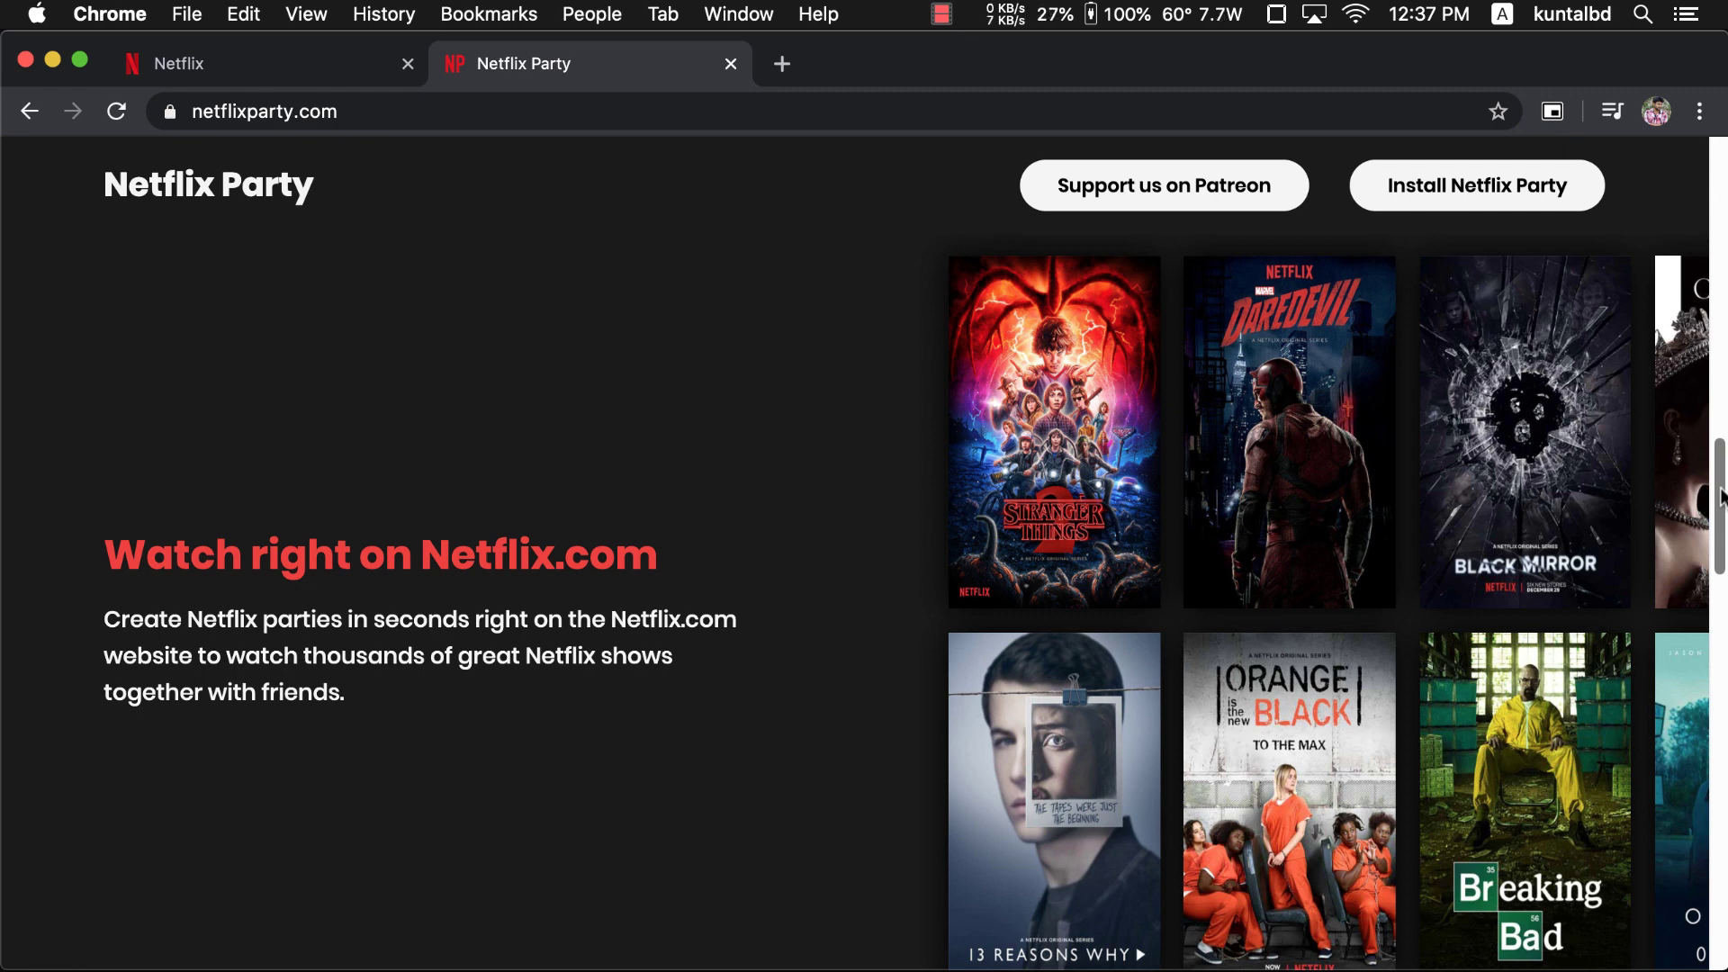
pyautogui.moveTo(1720, 495); pyautogui.dragTo(1713, 661)
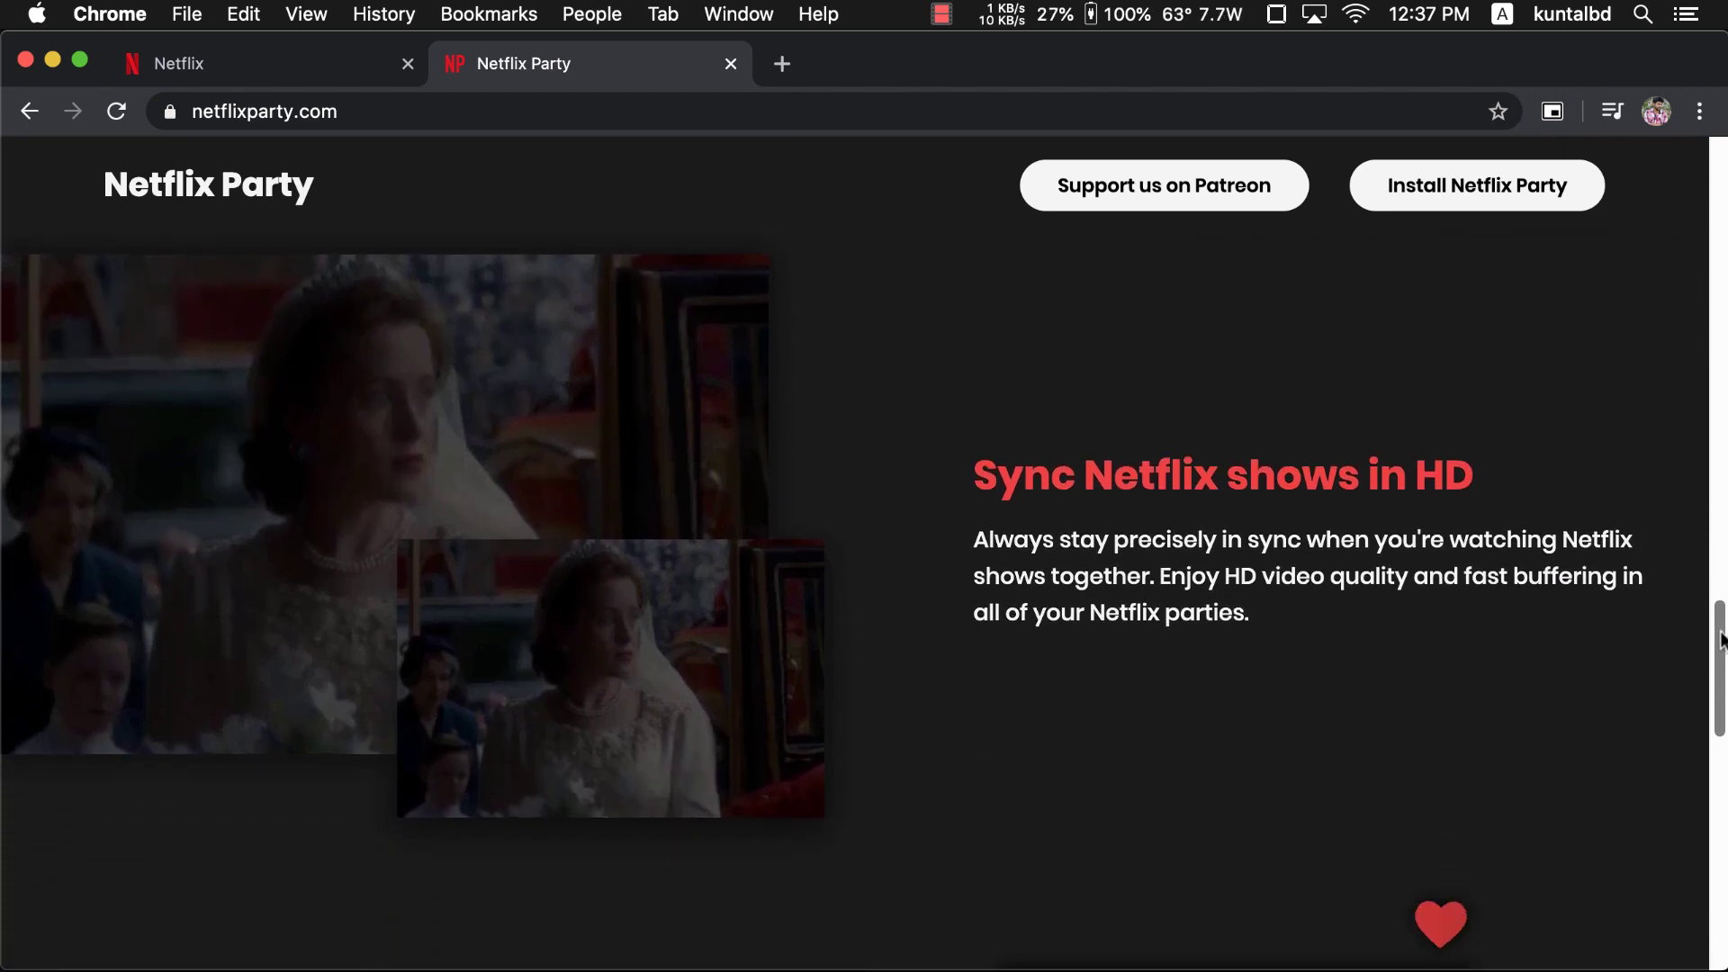
pyautogui.moveTo(1721, 640); pyautogui.dragTo(1719, 758)
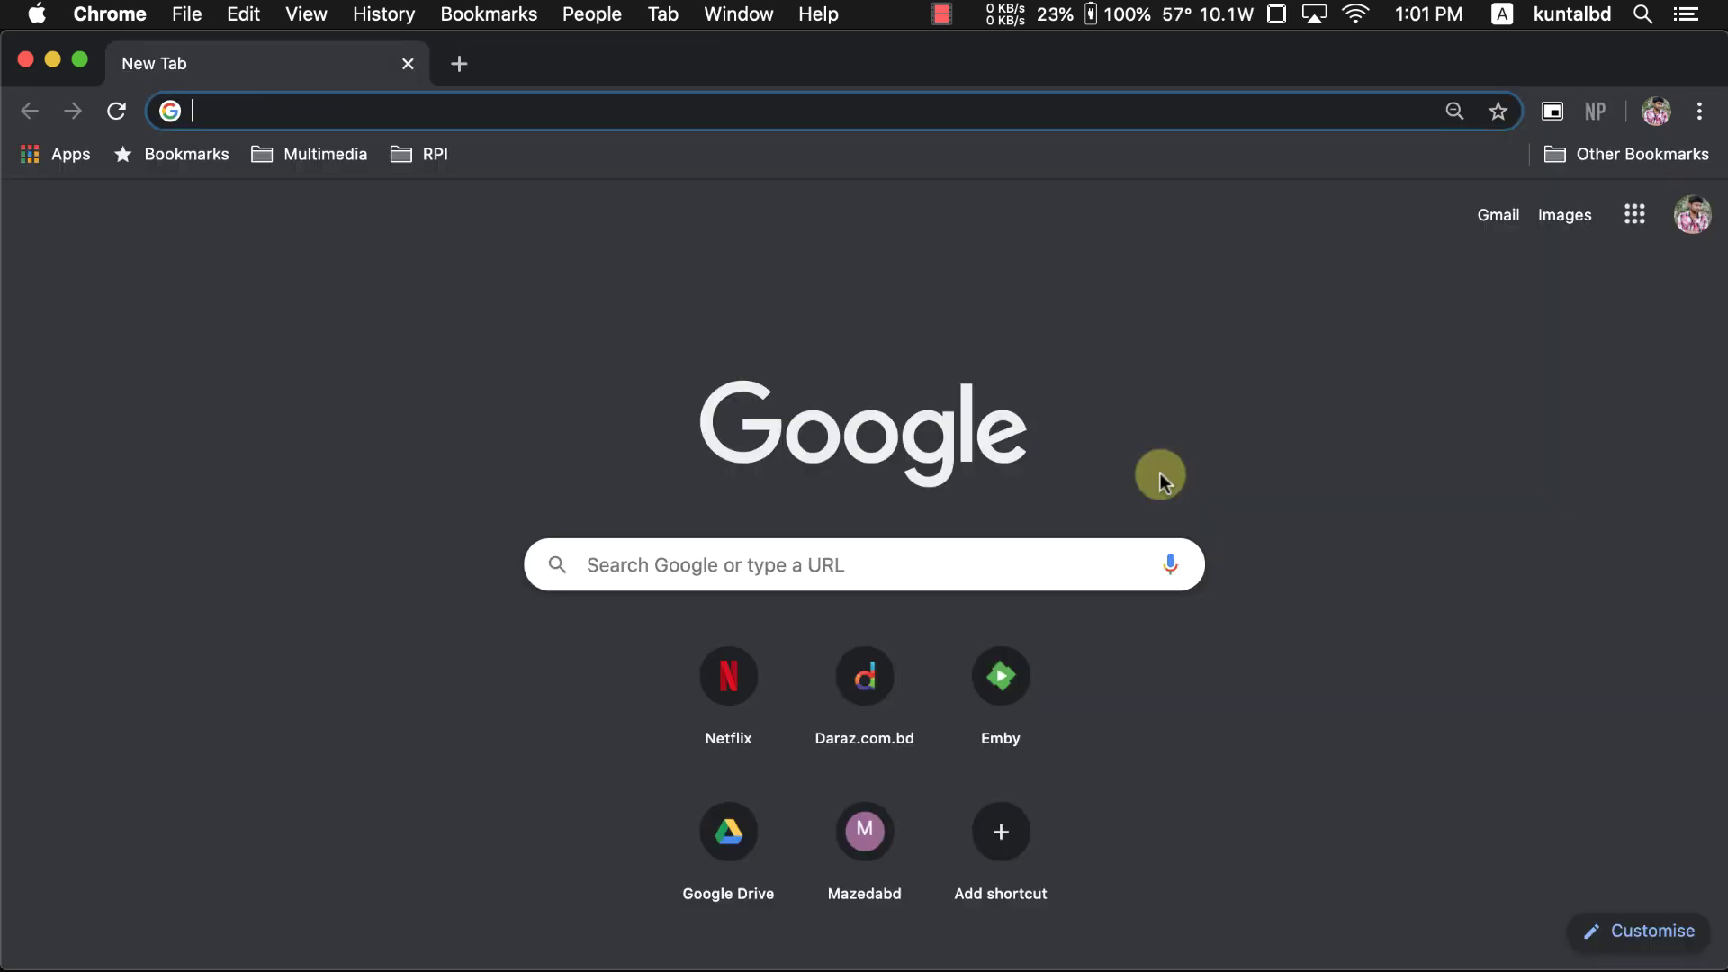
pyautogui.write('download goog')
pyautogui.press('Return')
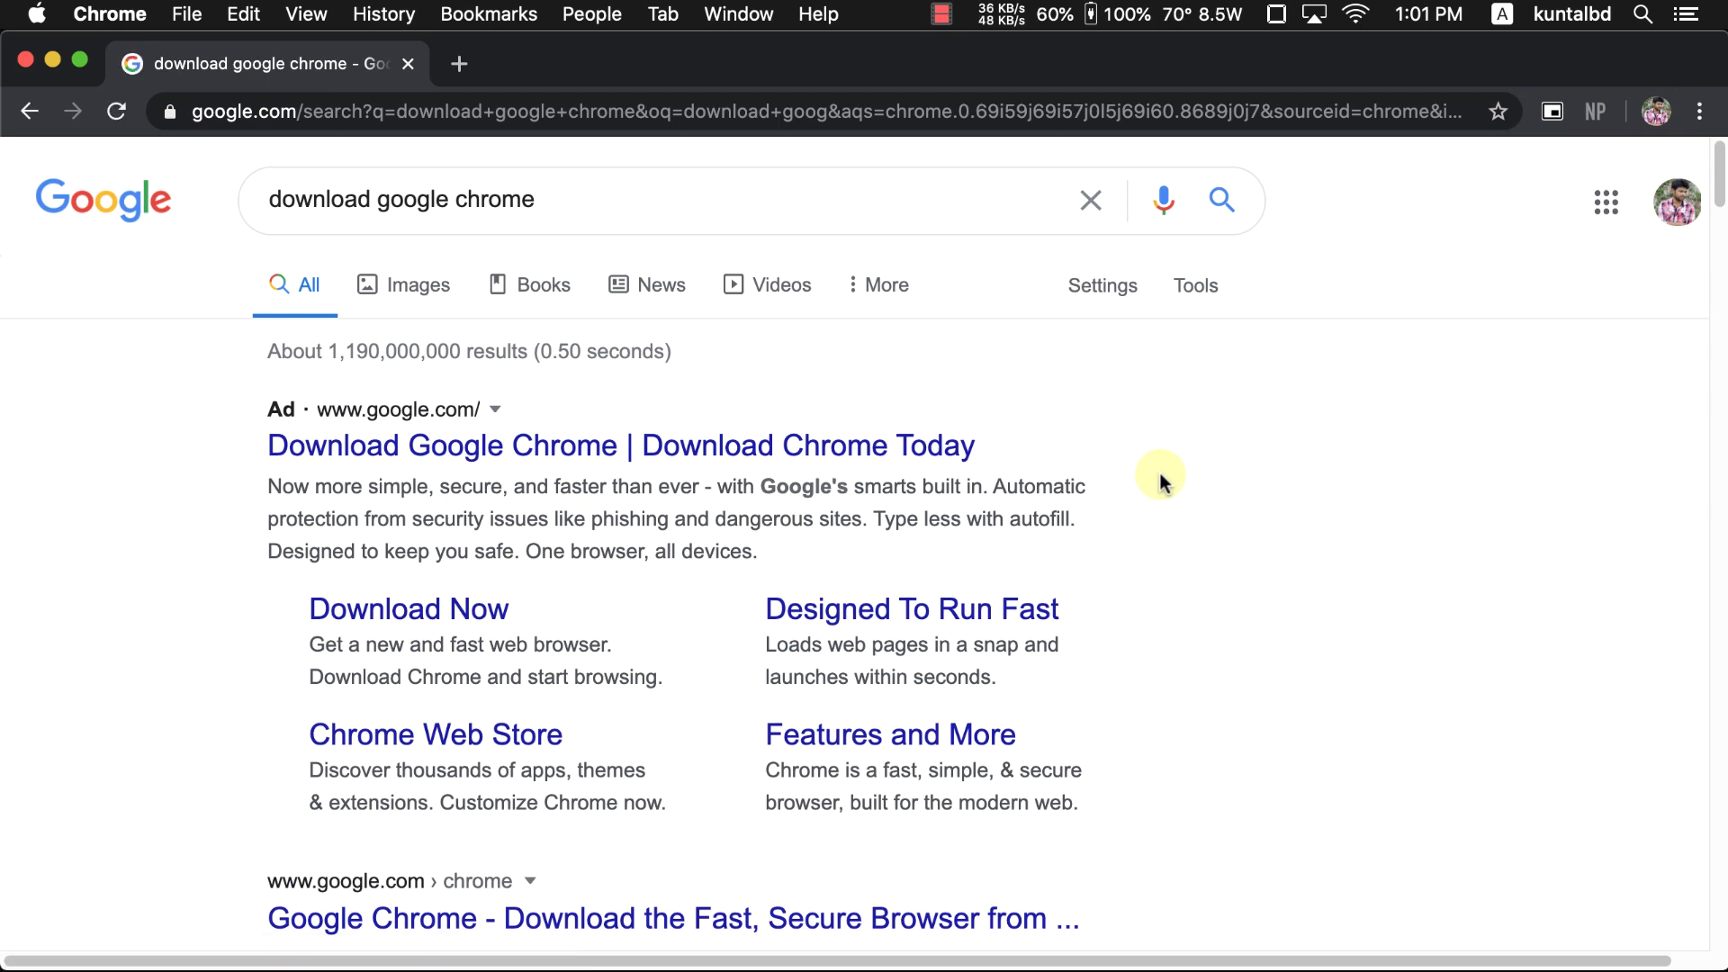
# - Scroll the Google Chrome download page to the arrow below Download Chrome for Mac
pyautogui.scroll(-3, 543, 596)
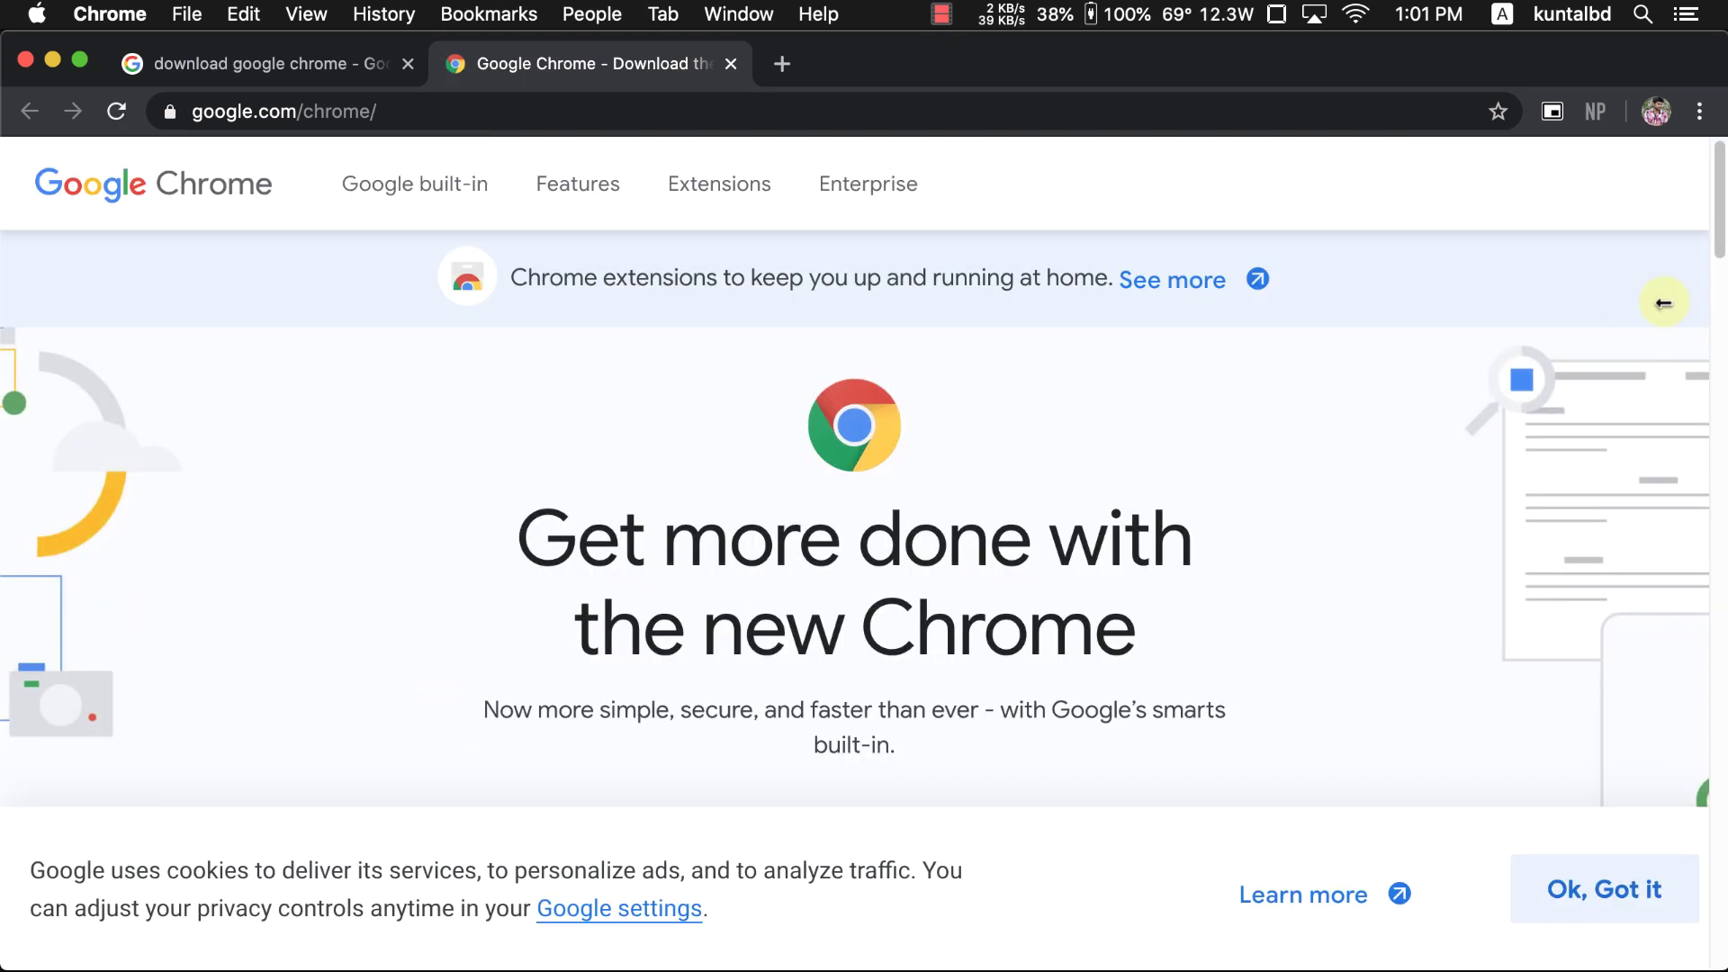
pyautogui.moveTo(1720, 223); pyautogui.dragTo(1719, 294)
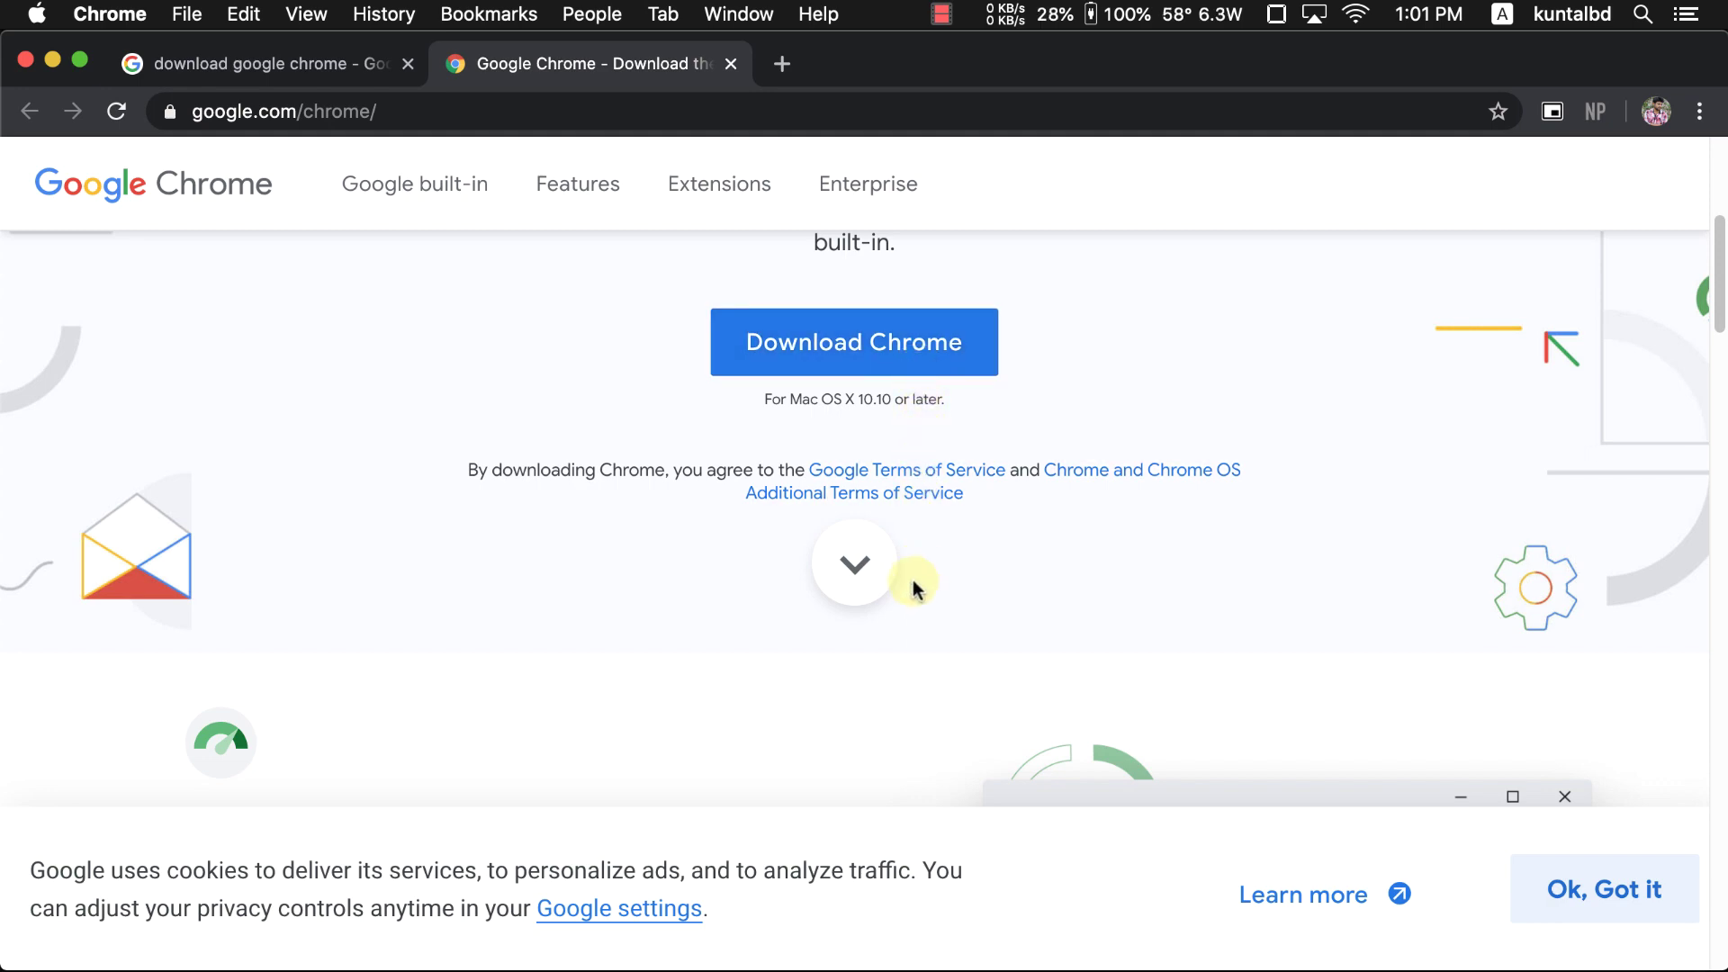
pyautogui.click(855, 565)
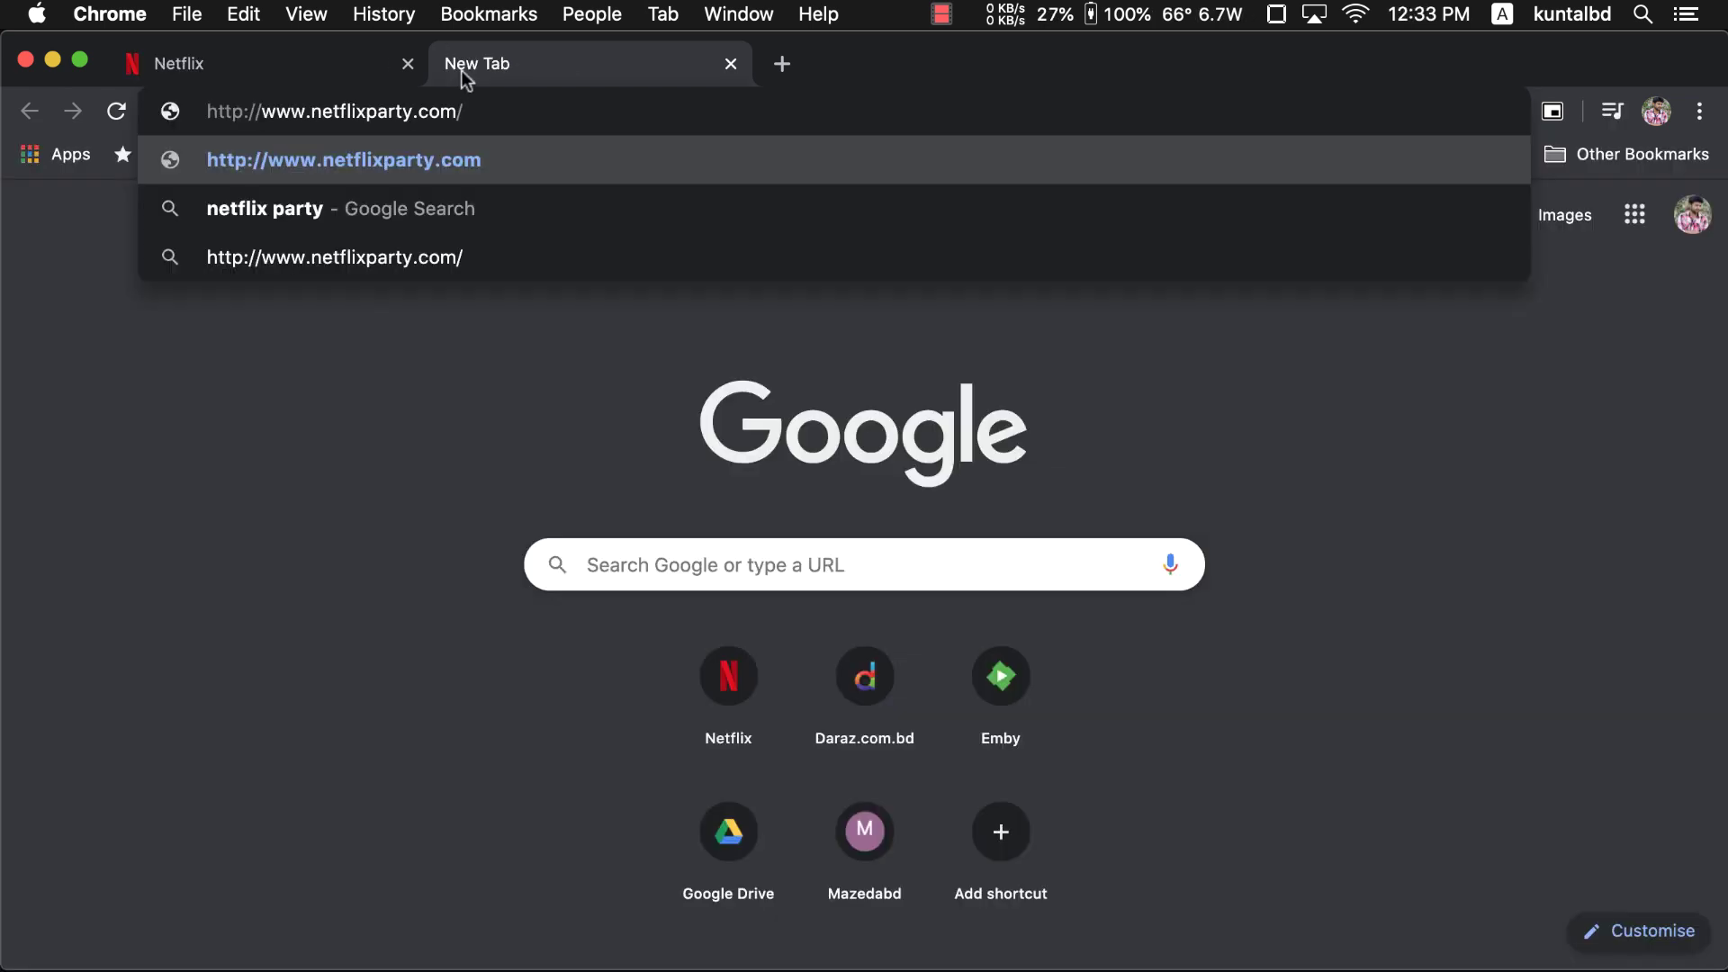
# - Load netflixparty.com and follow 'Get Netflix Party for free!' to its Chrome Web Store listing
pyautogui.press('Return')
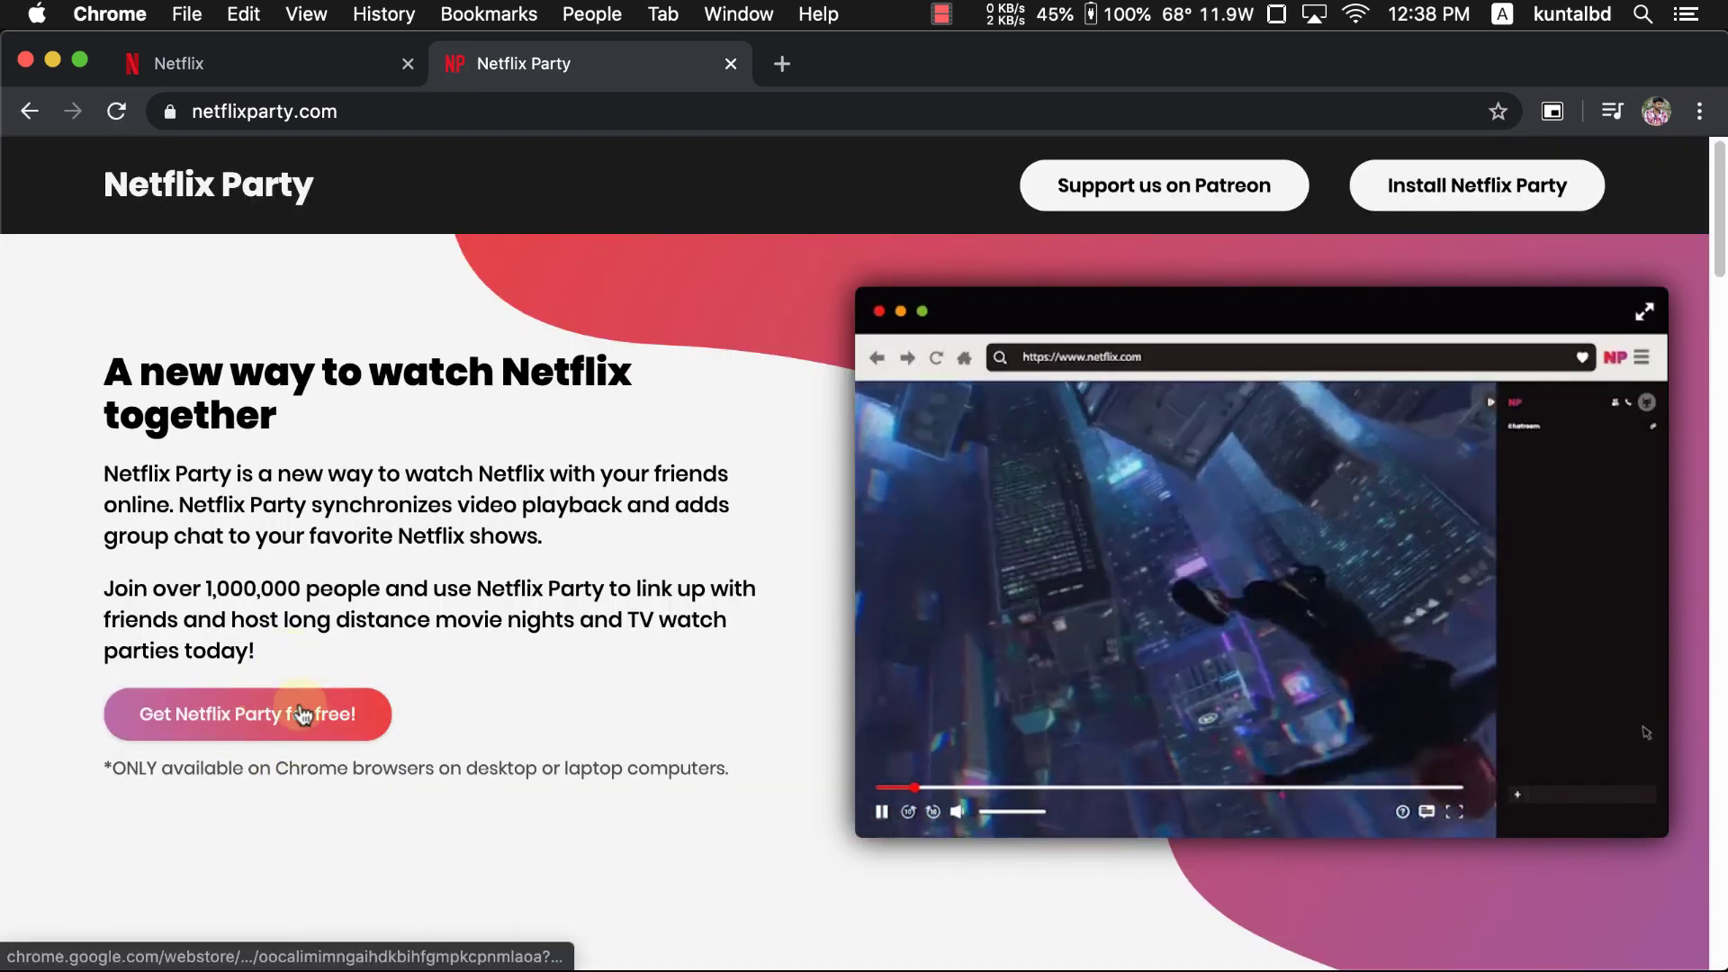
pyautogui.click(243, 716)
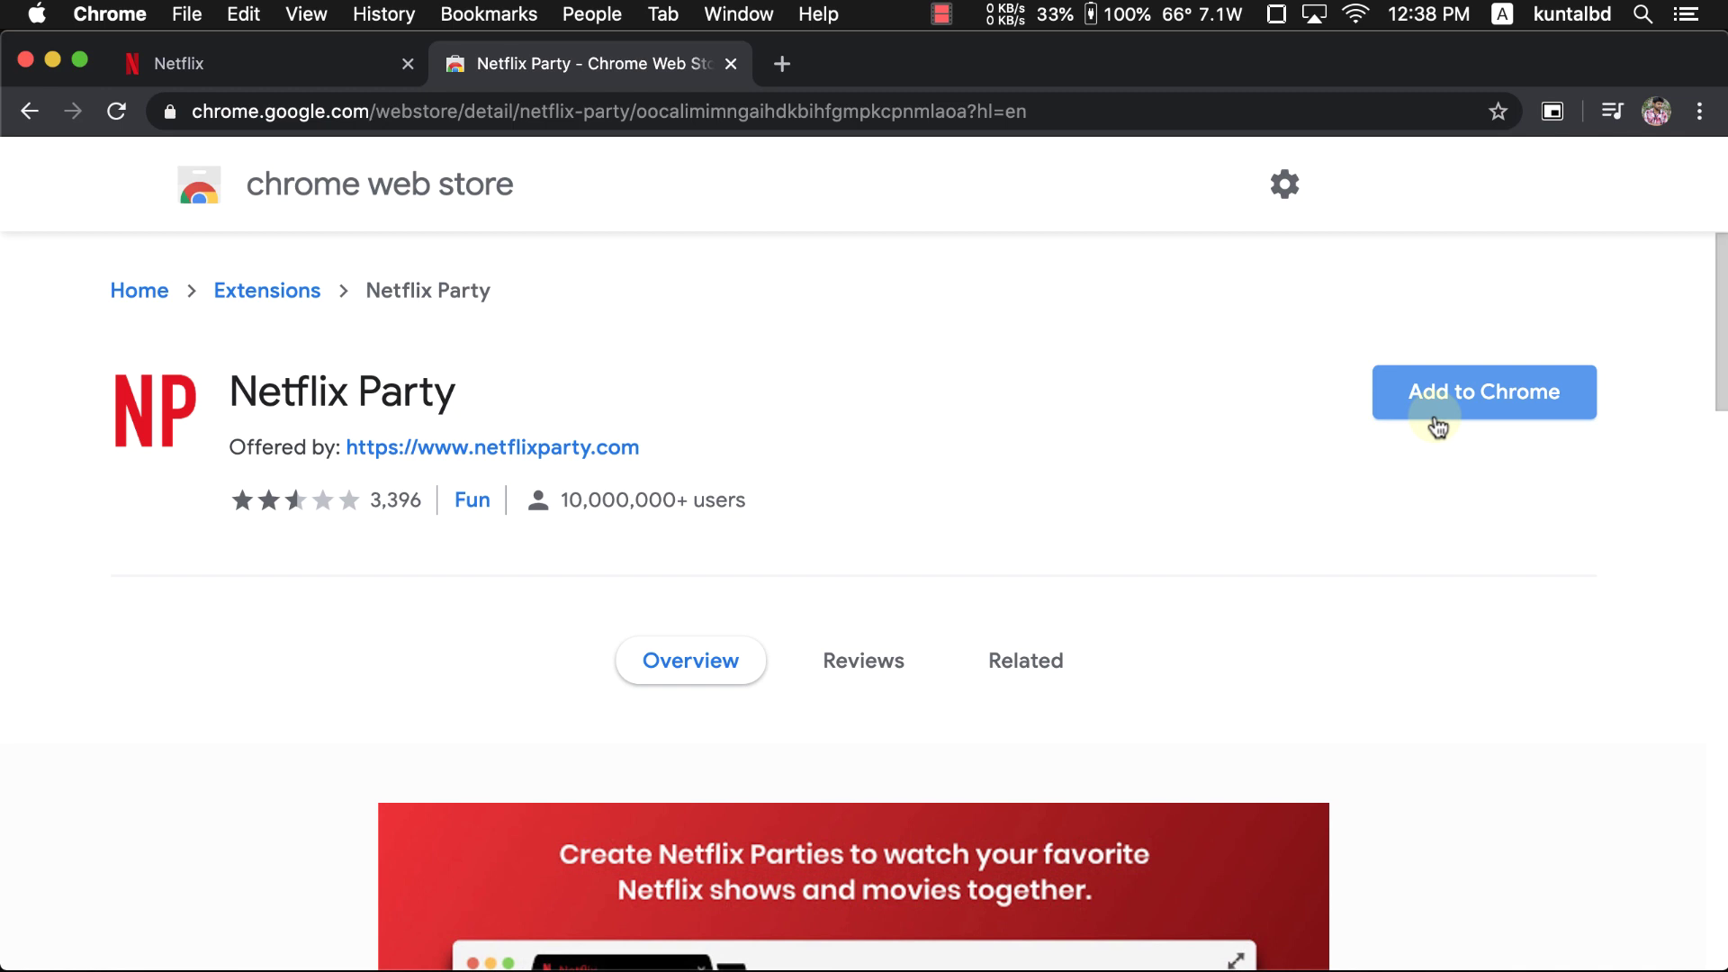
# - Add the Netflix Party extension to Chrome and close the netflixparty.com welcome tab
pyautogui.click(1437, 423)
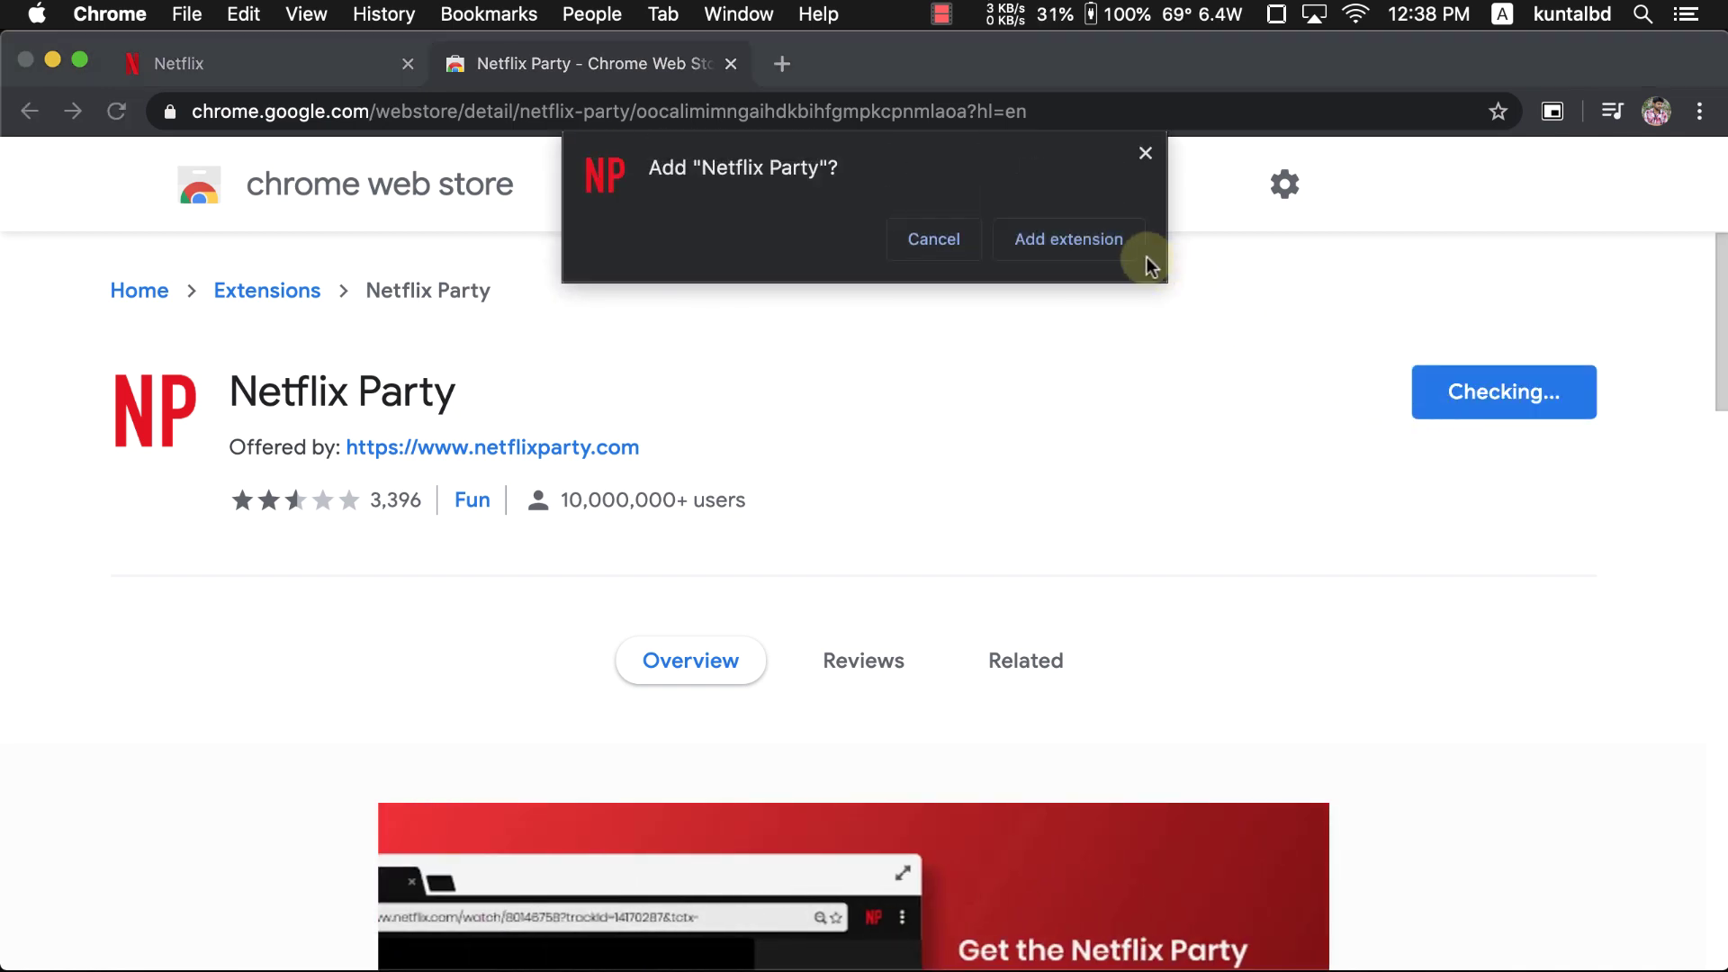
pyautogui.click(1083, 240)
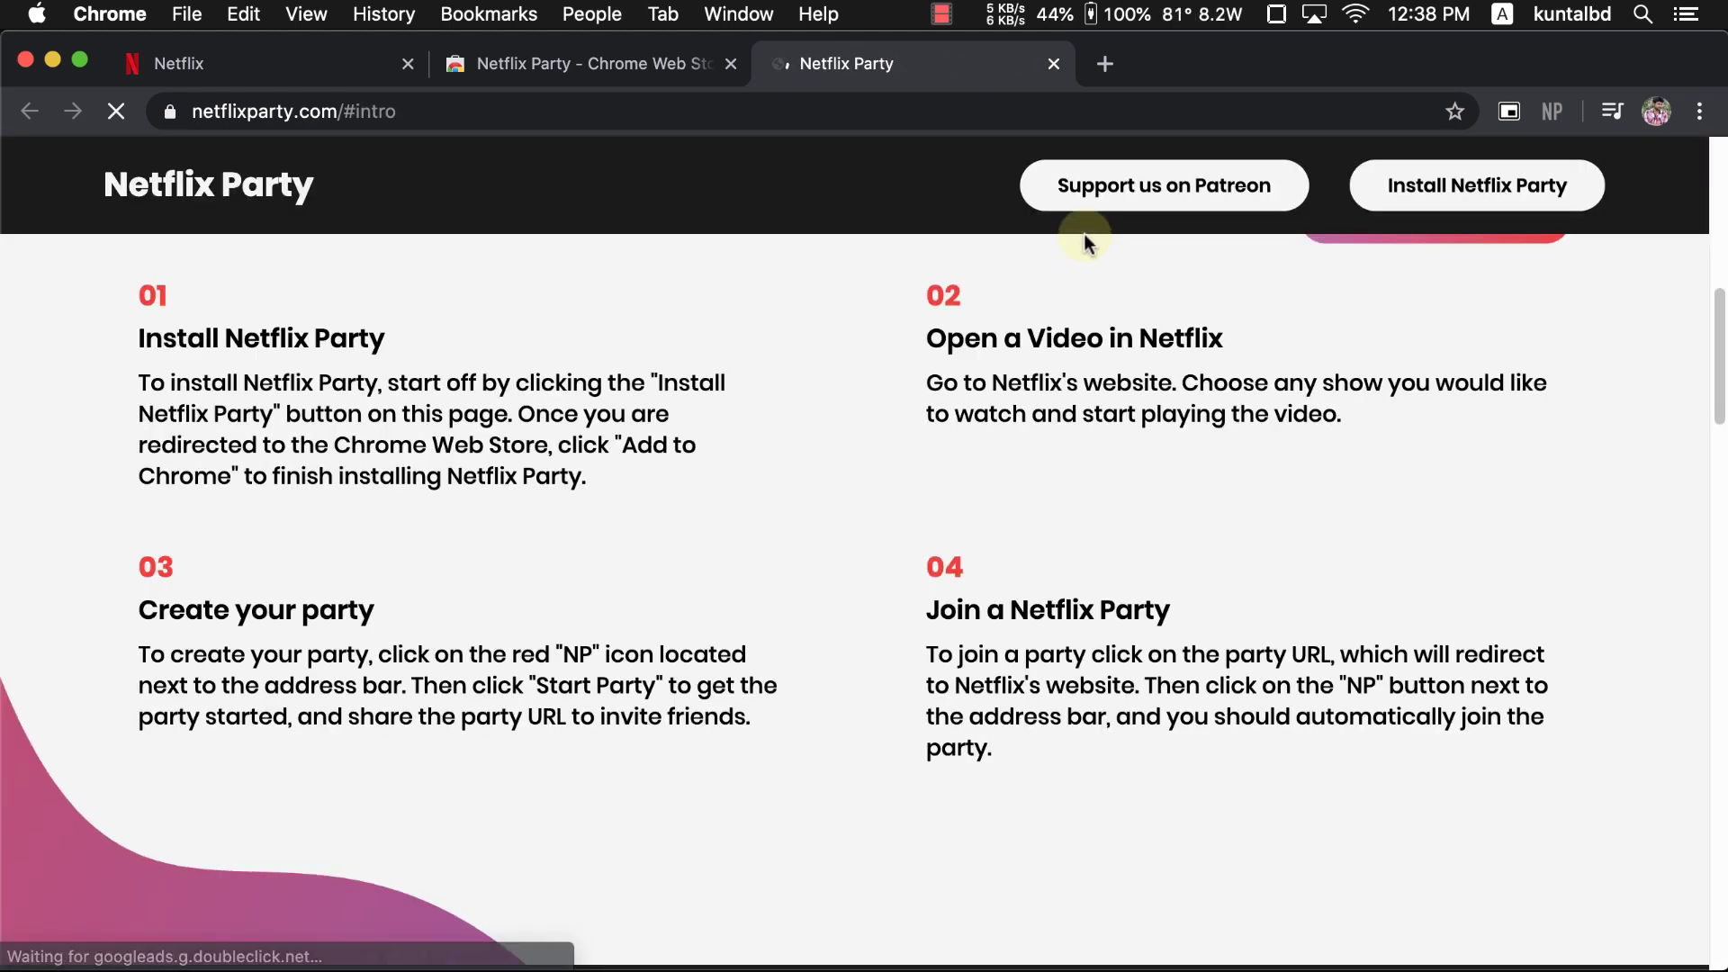
pyautogui.click(1054, 63)
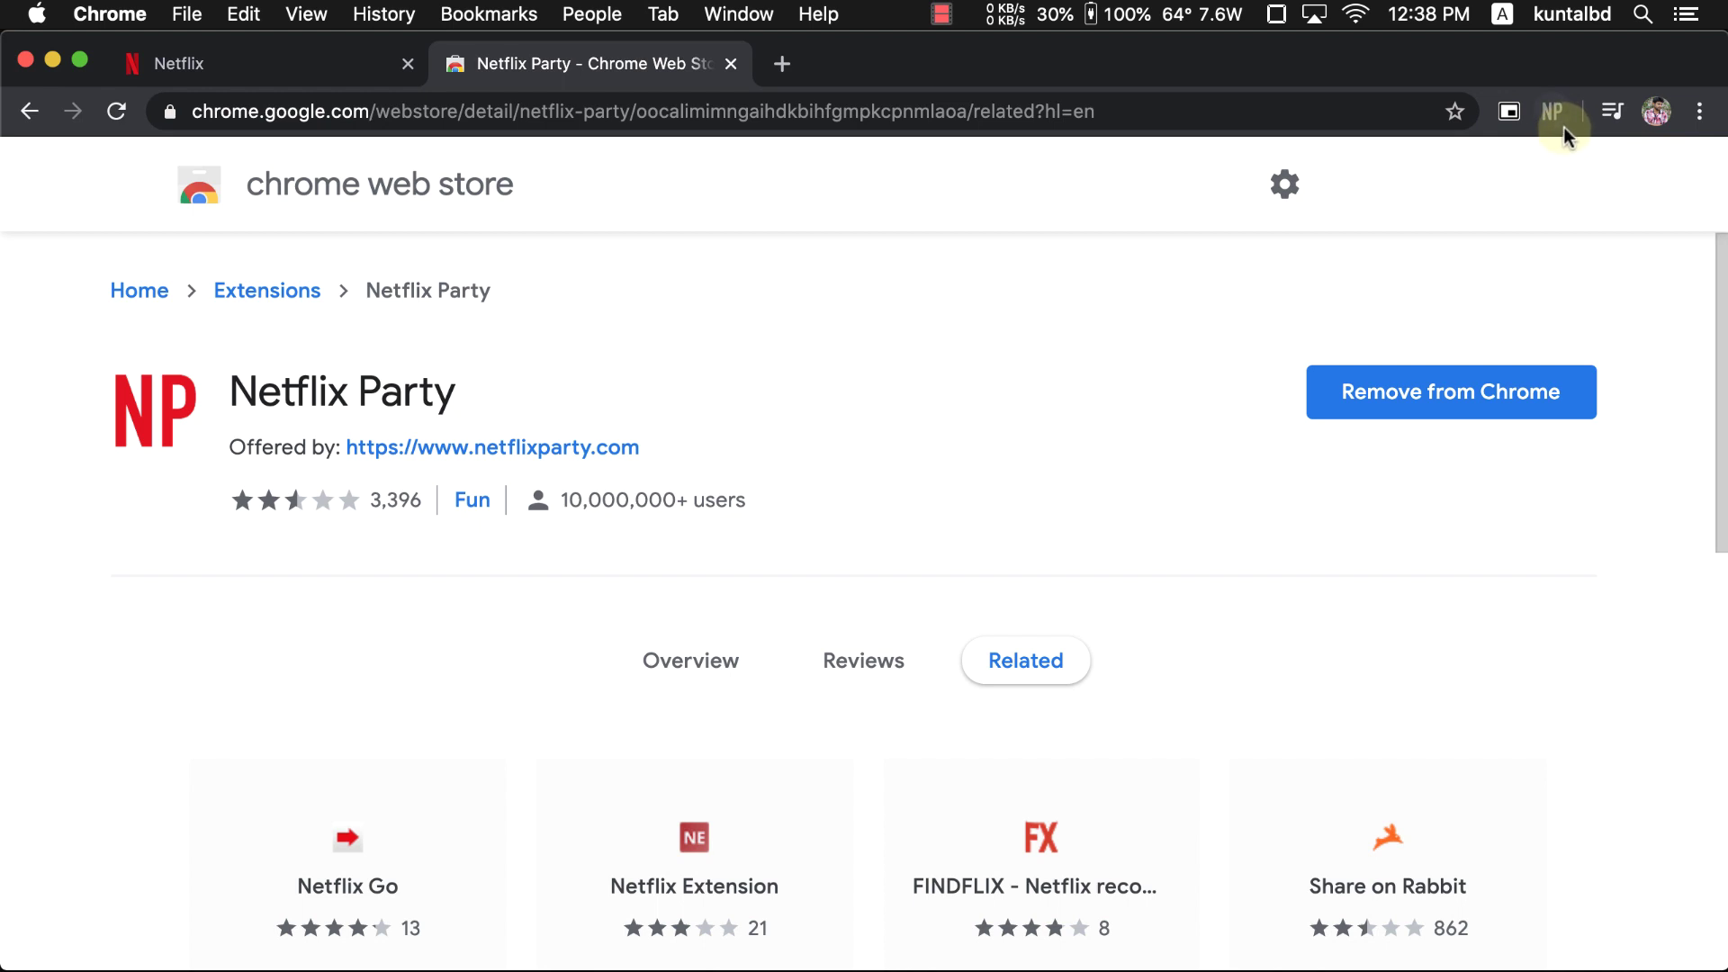
# - Open Manage Extensions for Netflix Party and highlight its no special permissions note
pyautogui.rightClick(1550, 113)
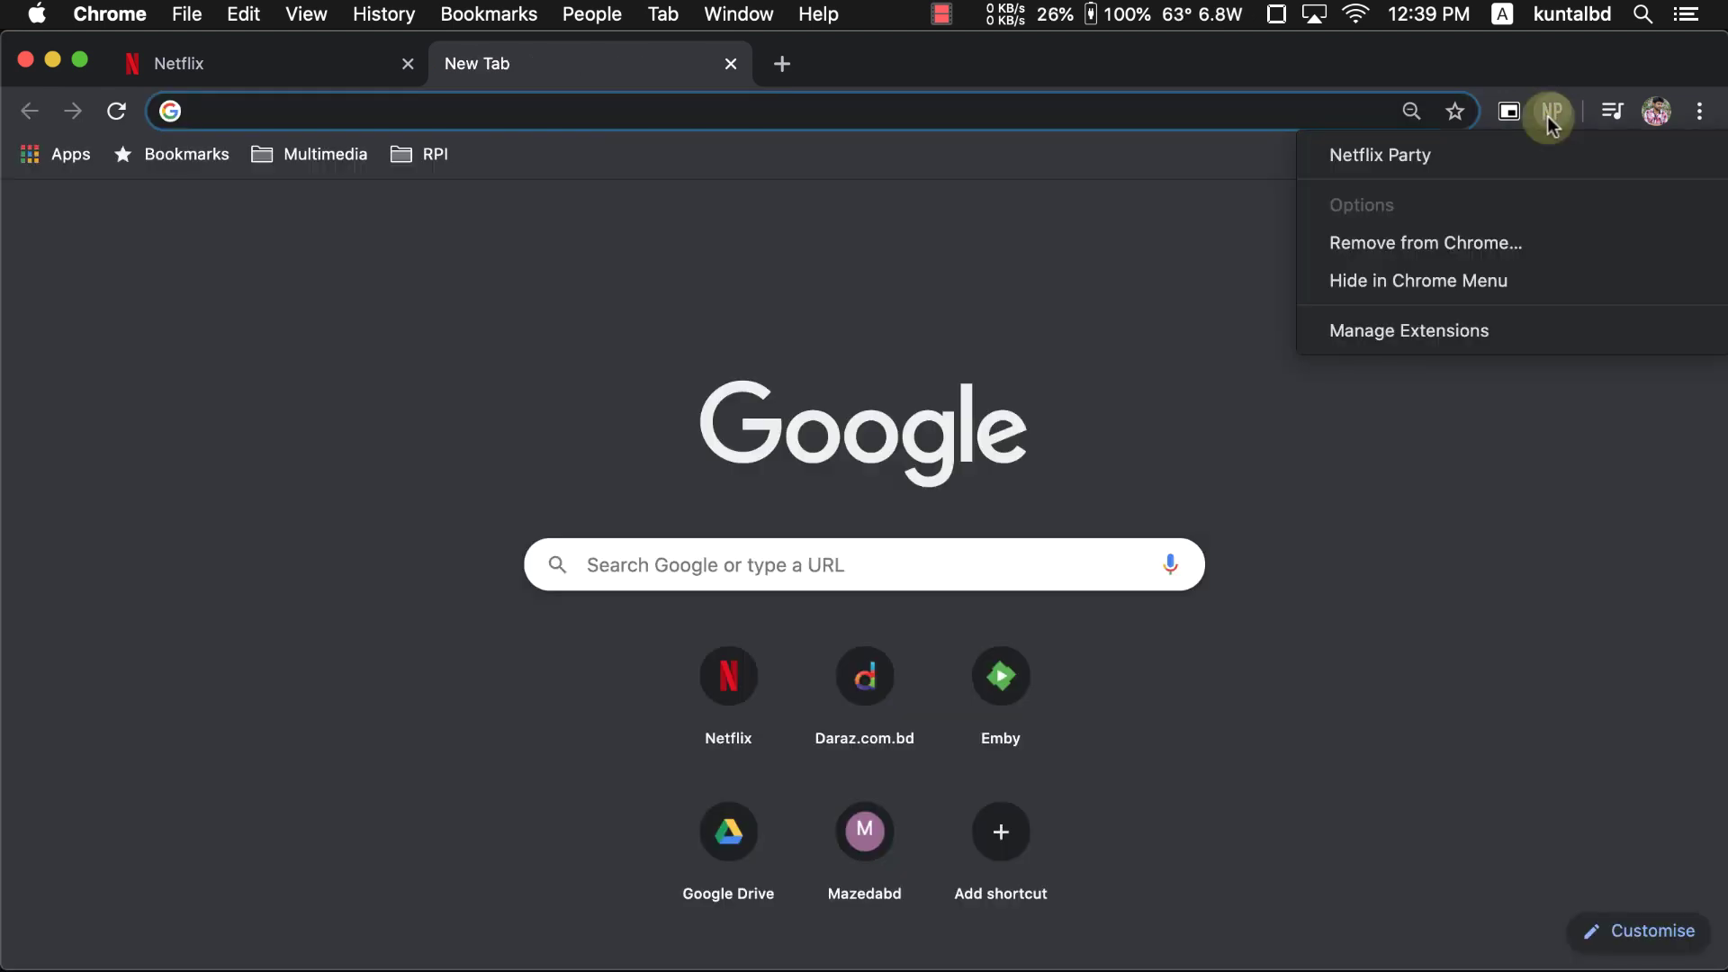
pyautogui.click(1424, 331)
pyautogui.scroll(-5, 531, 393)
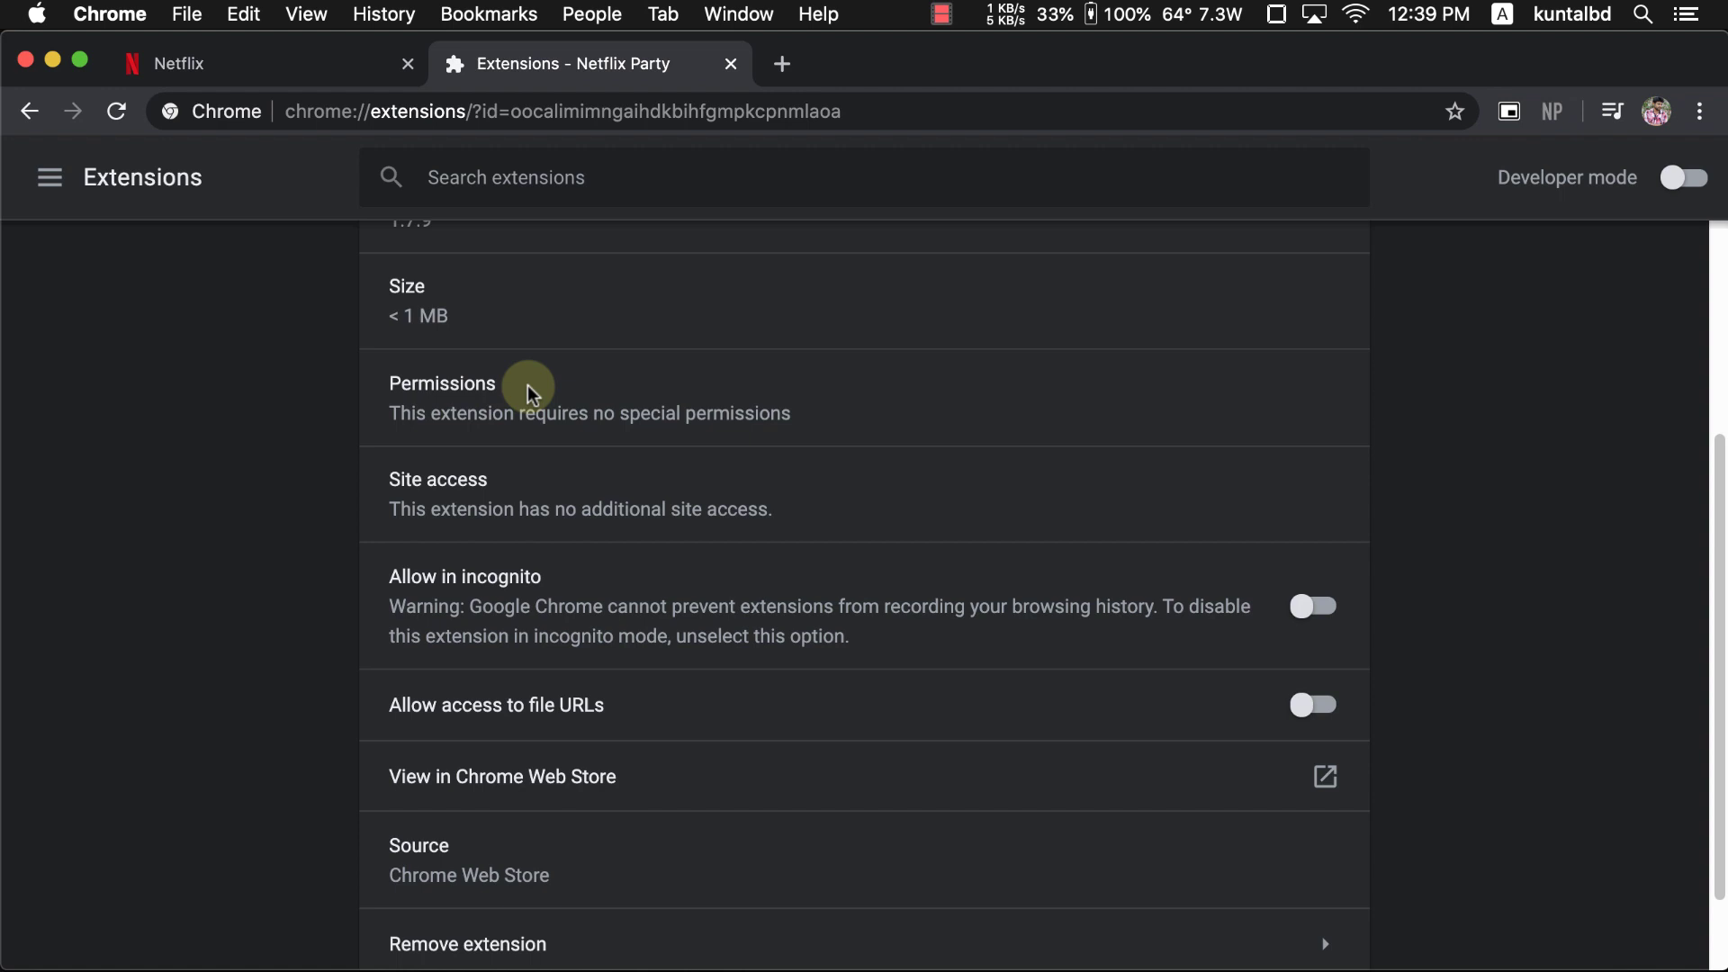
pyautogui.moveTo(376, 415); pyautogui.dragTo(708, 410)
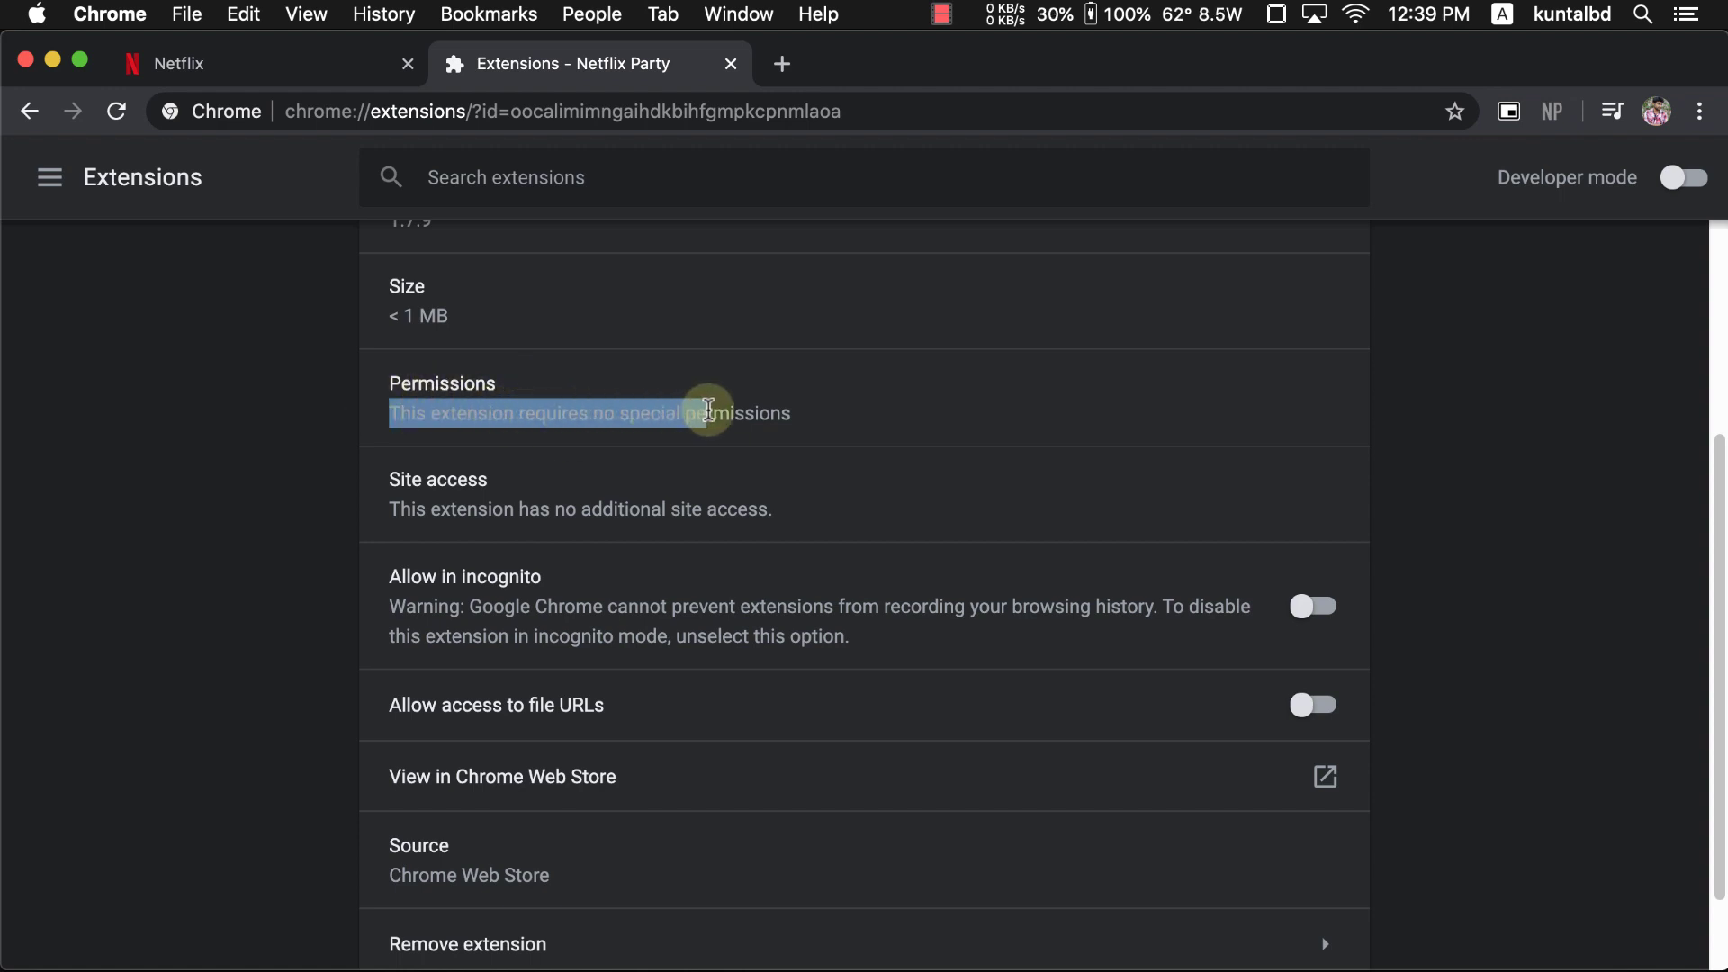
pyautogui.click(828, 416)
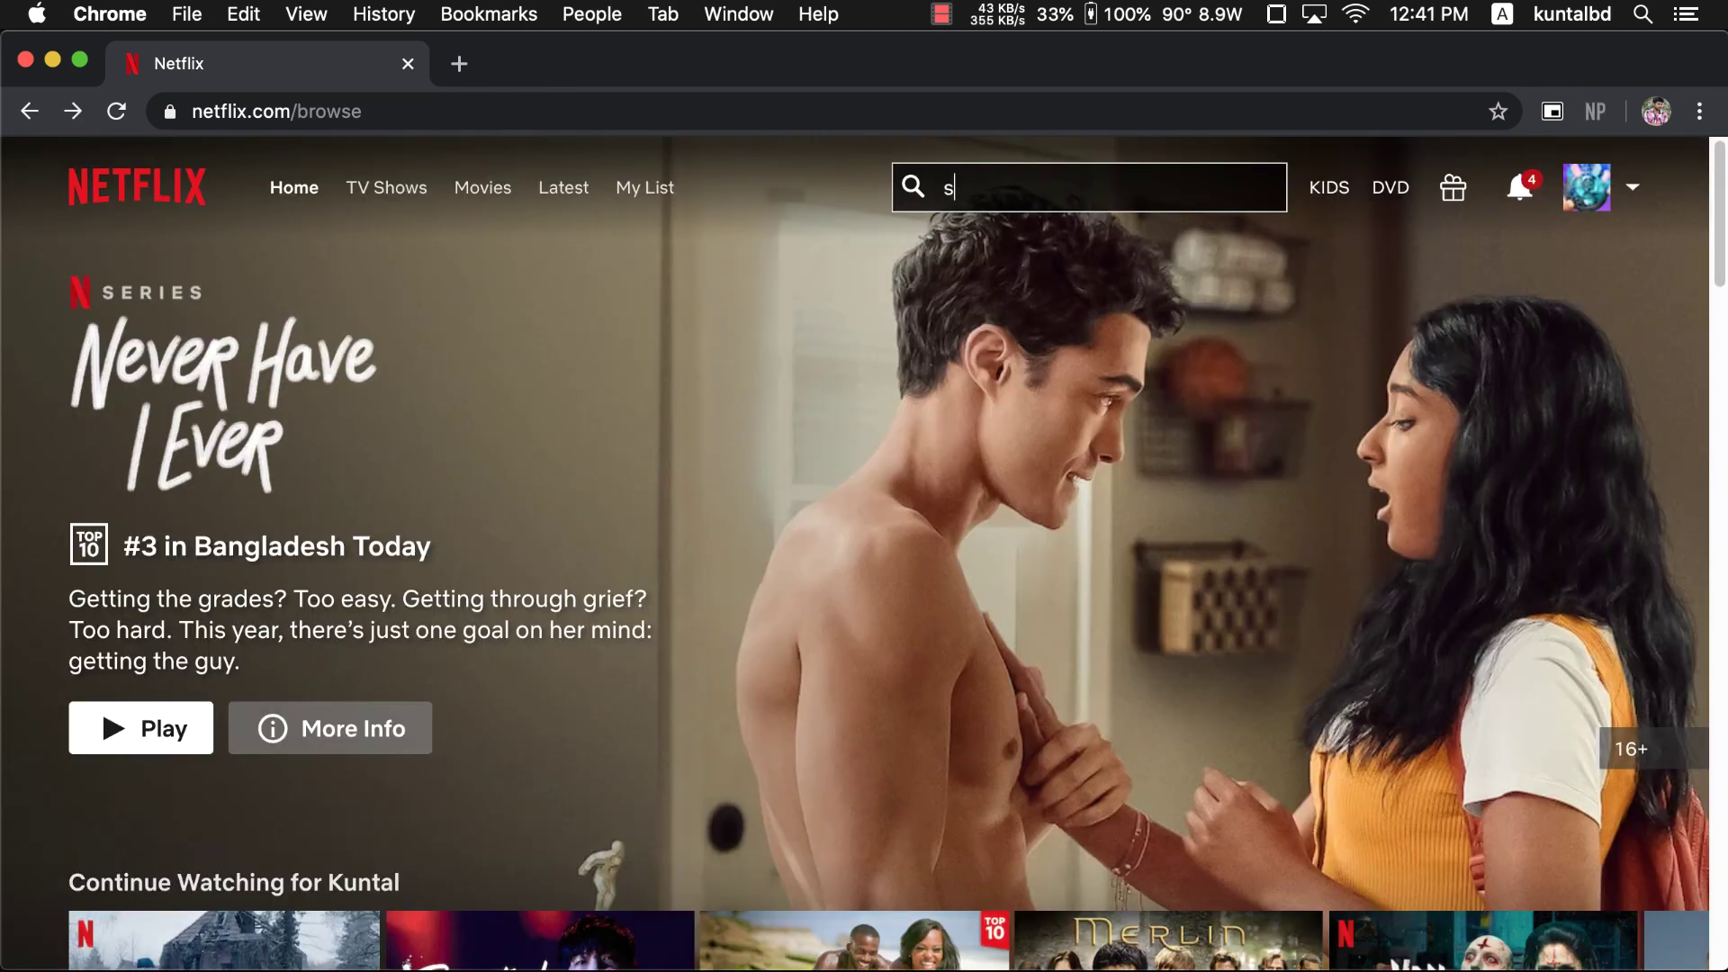
# - Search Netflix for 'stranger things' and play S1:E1 'Chapter One: The Vanishing Of Will Byers'
pyautogui.write('tr')
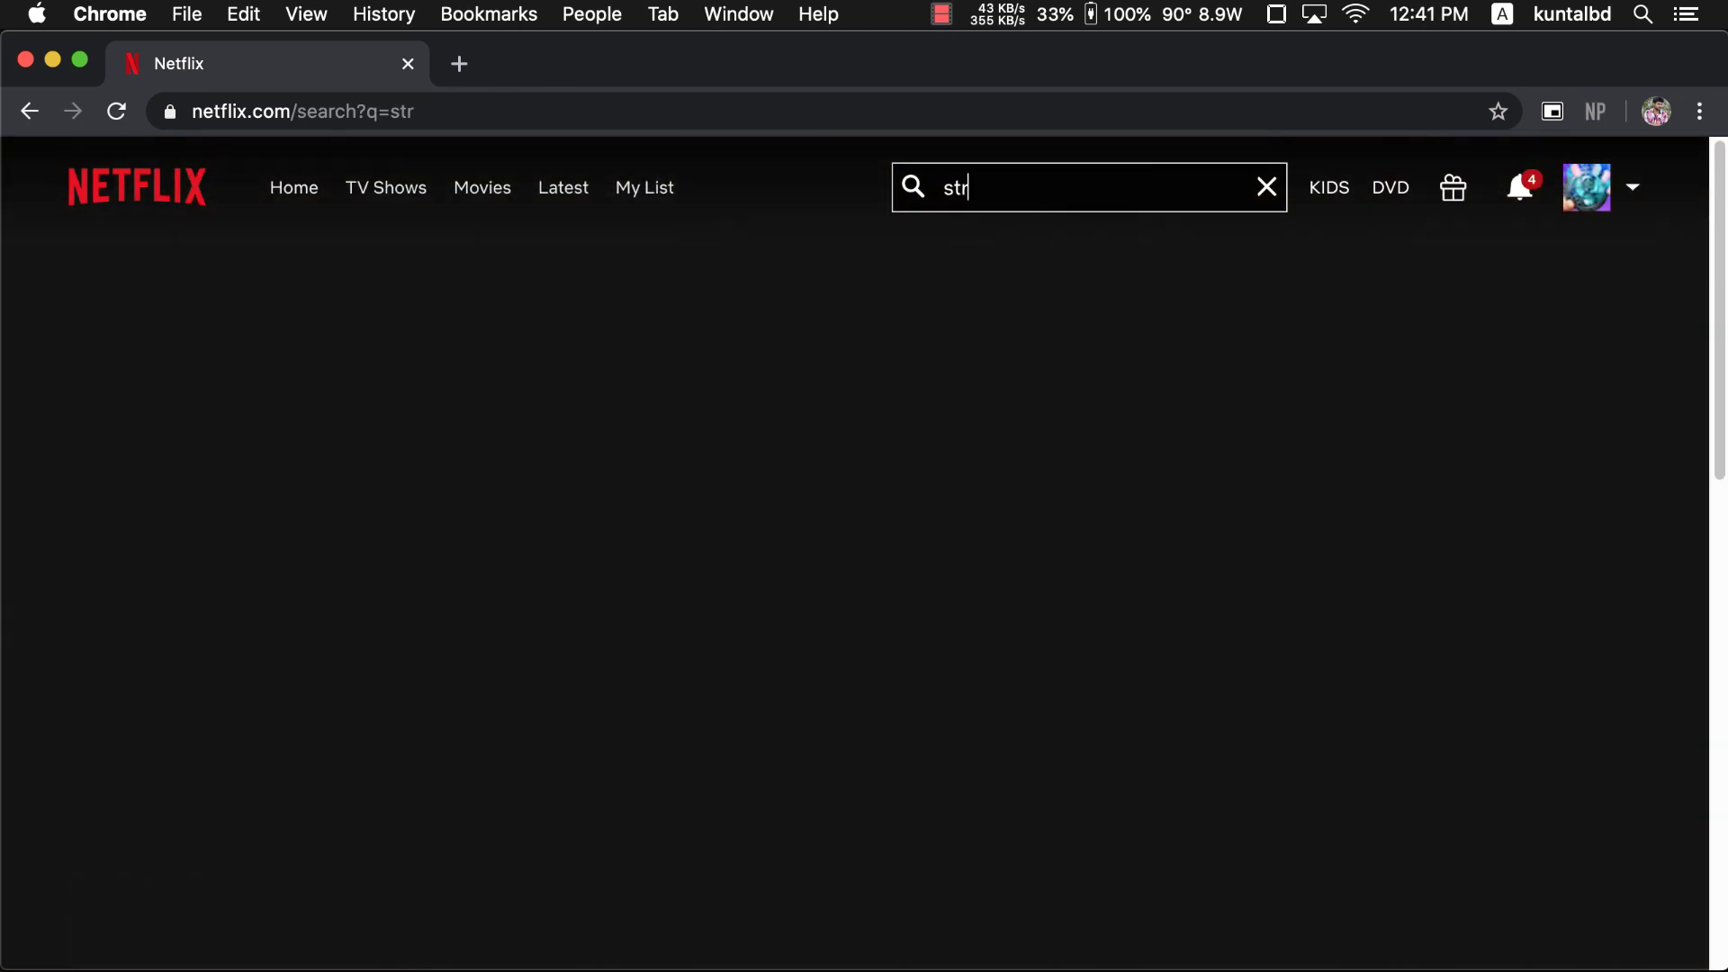
pyautogui.write('anger things')
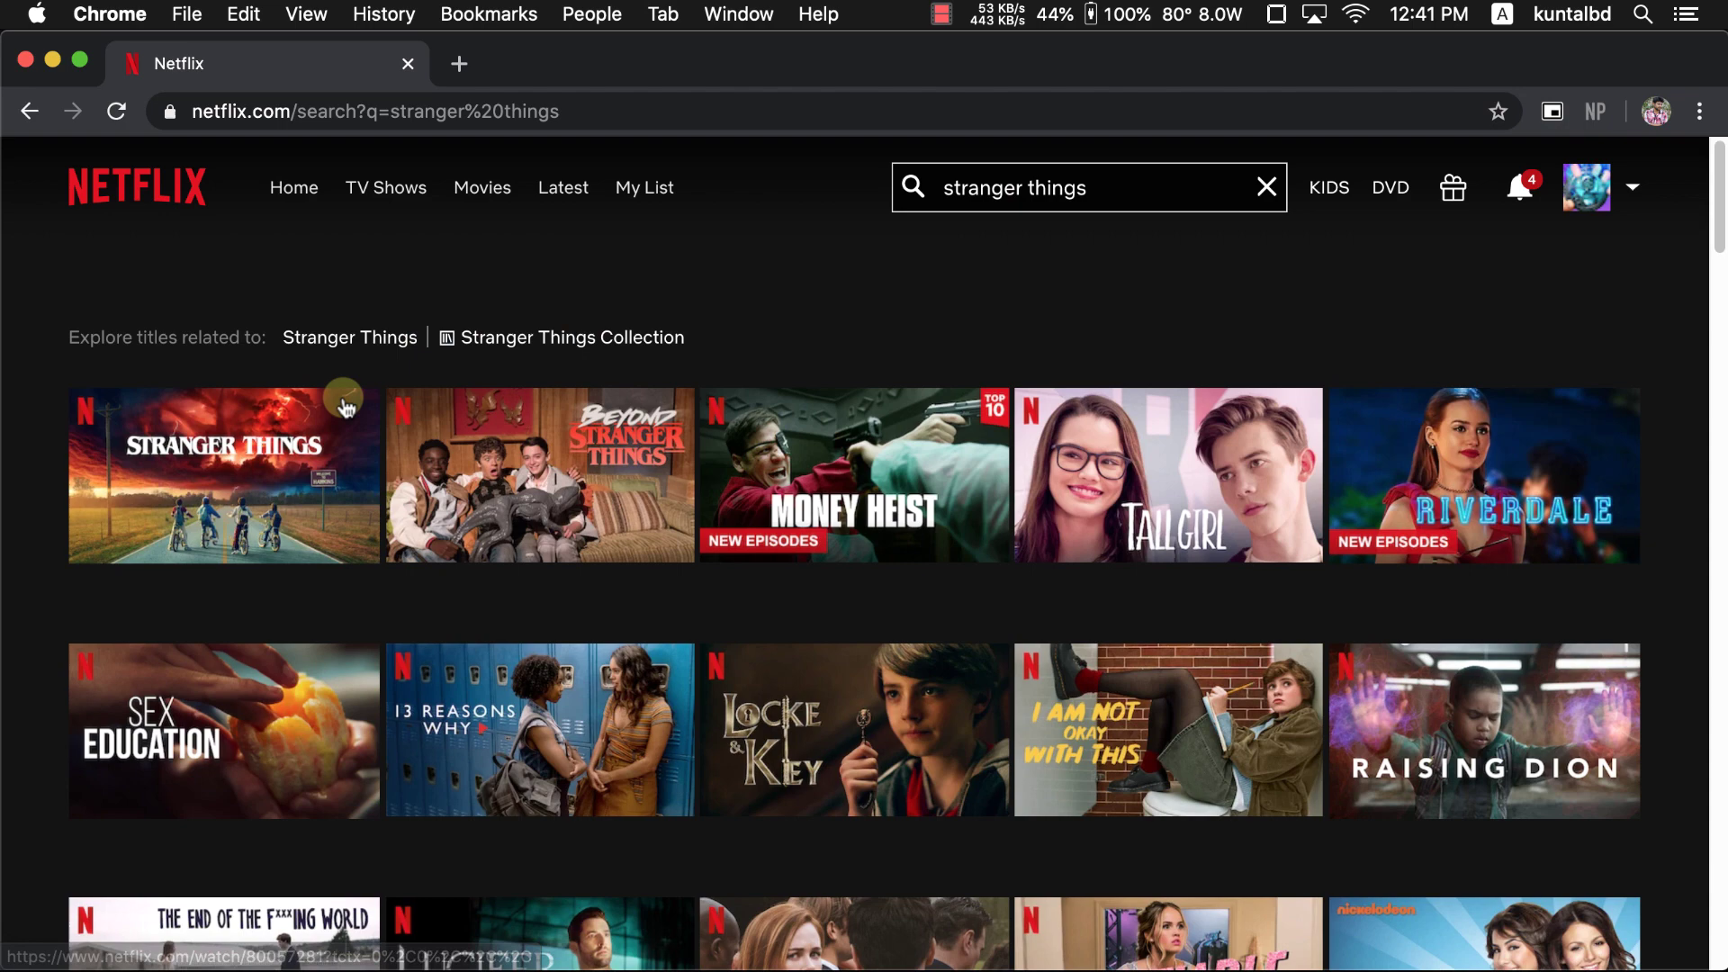
pyautogui.moveTo(338, 401)
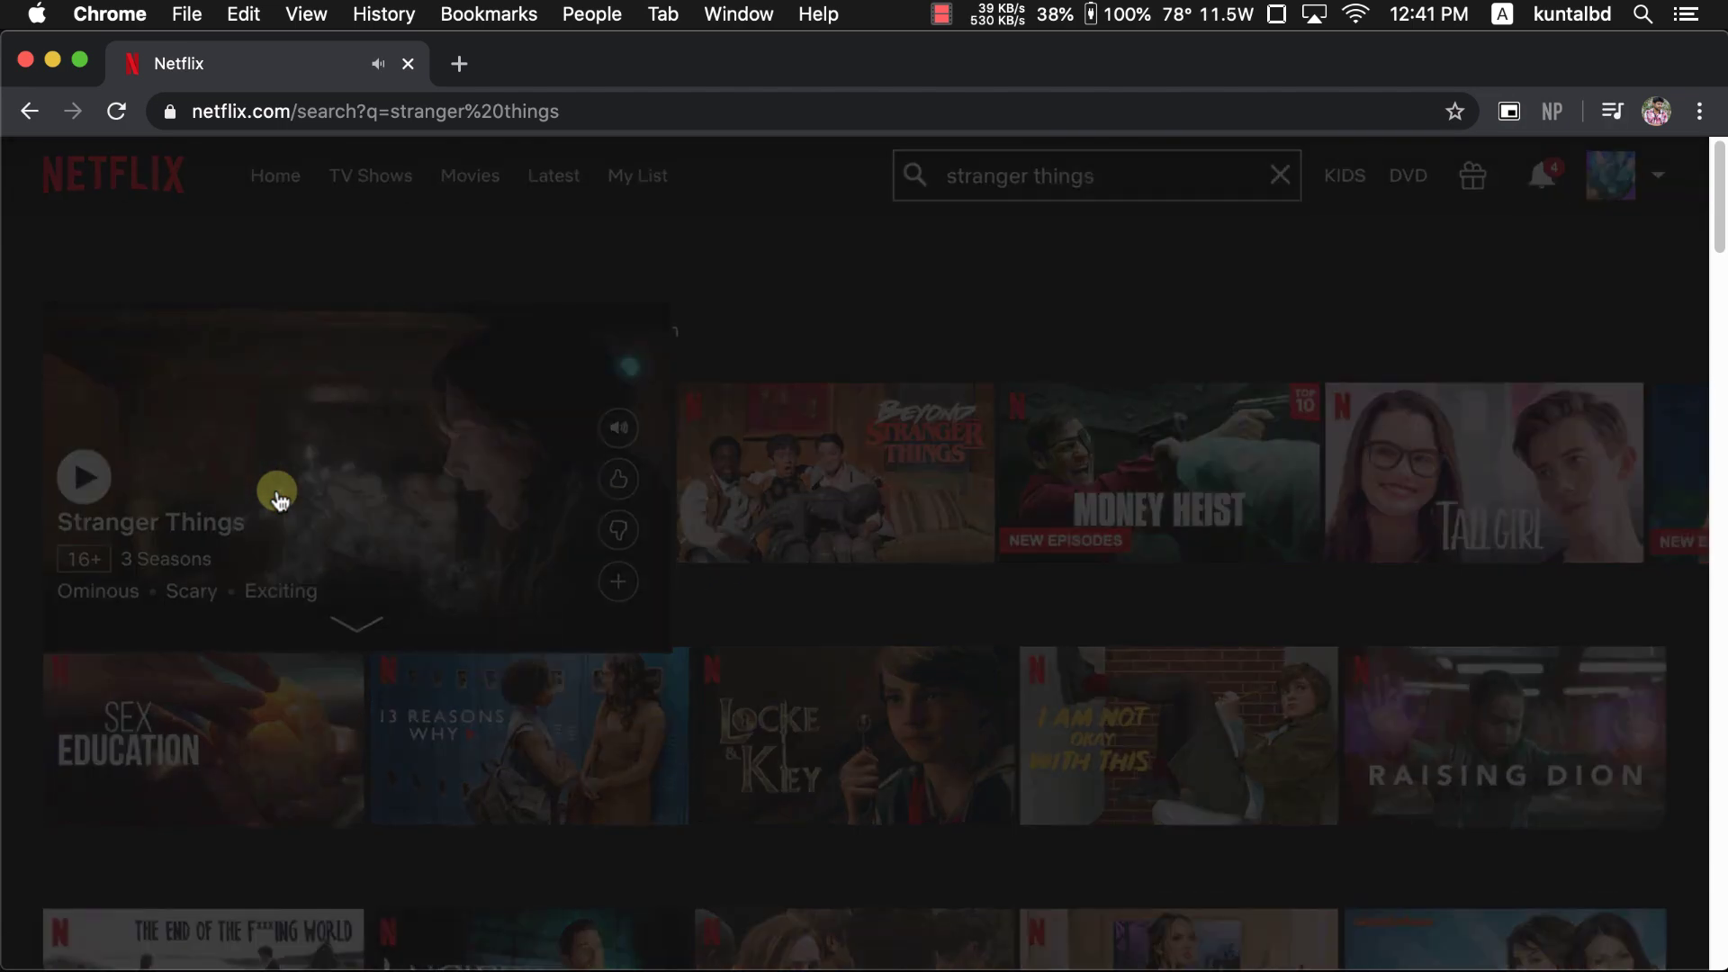
pyautogui.click(279, 500)
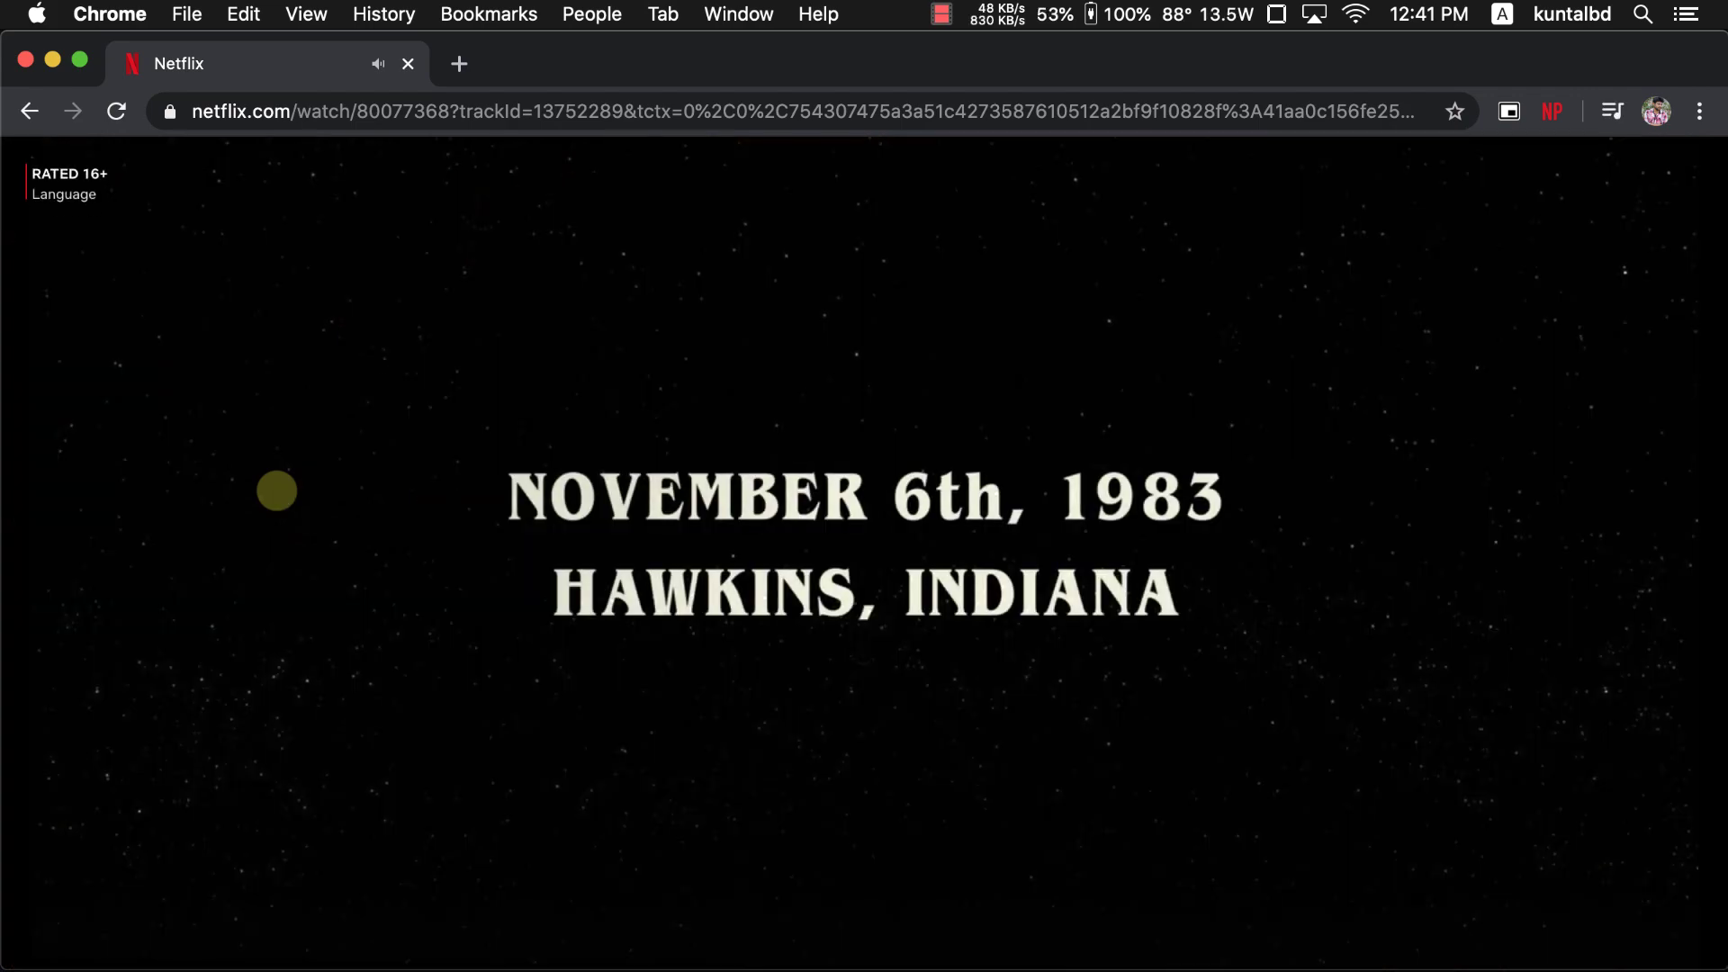
# - Start a Netflix Party from the NP icon with Show chat on and copy the party URL
pyautogui.moveTo(1318, 374)
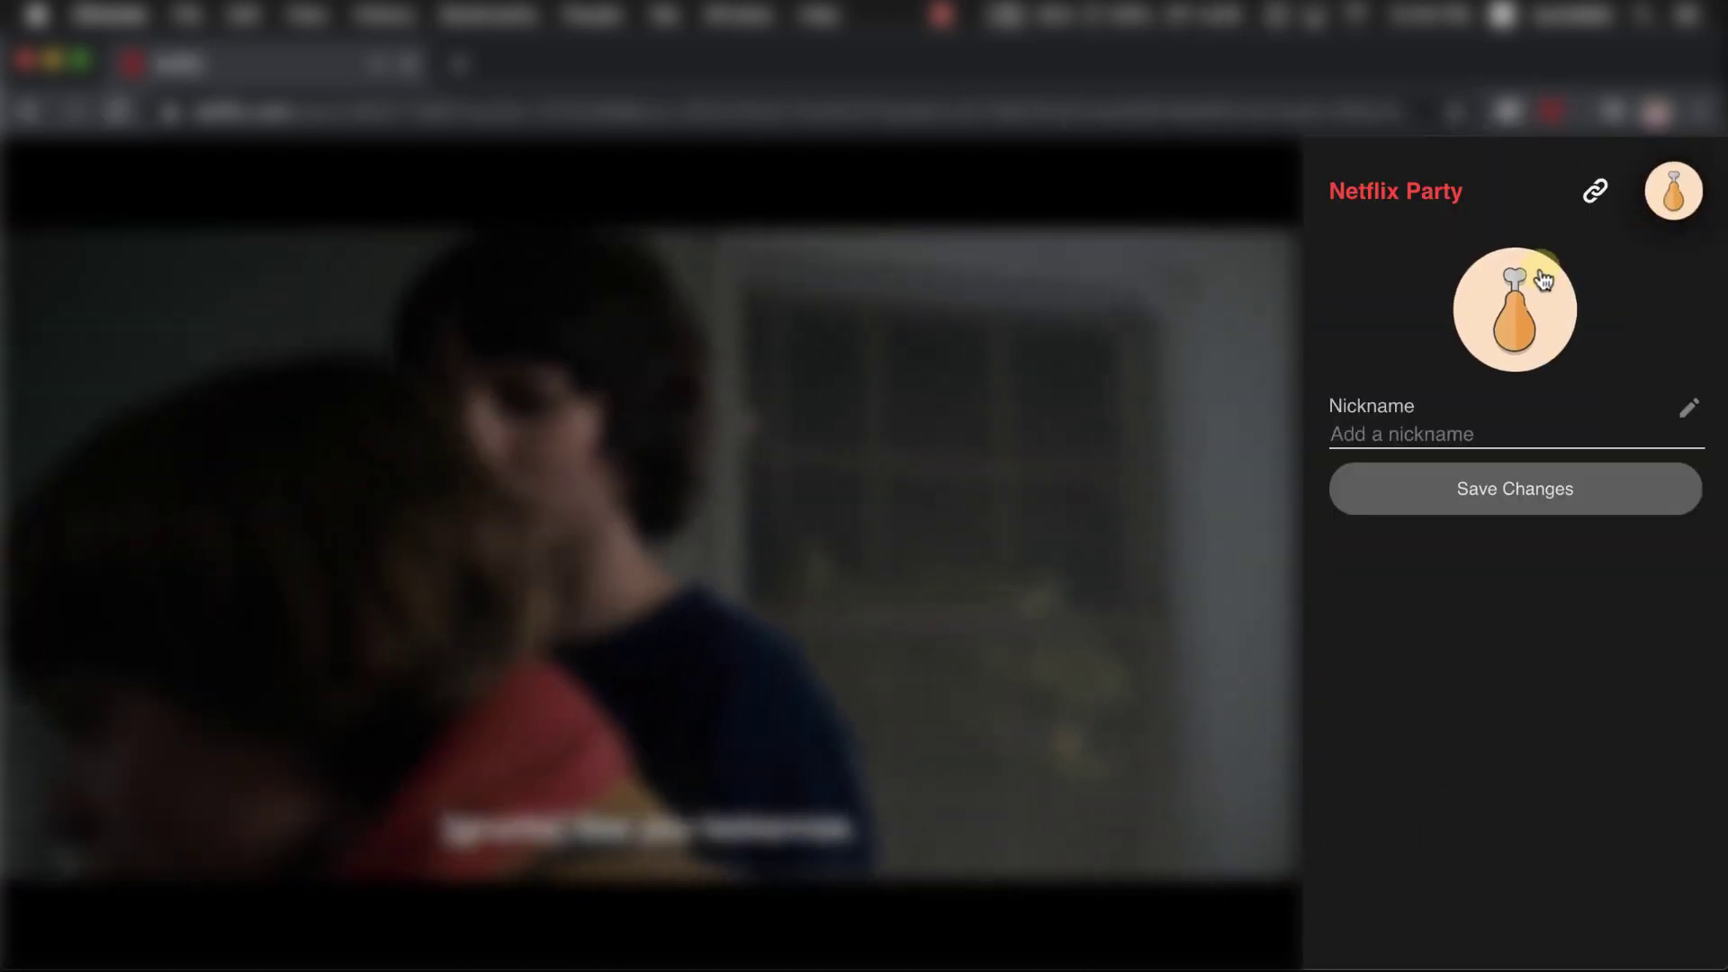
# - Switch the party avatar to the green topknot character, then to the Batman icon
pyautogui.click(1540, 279)
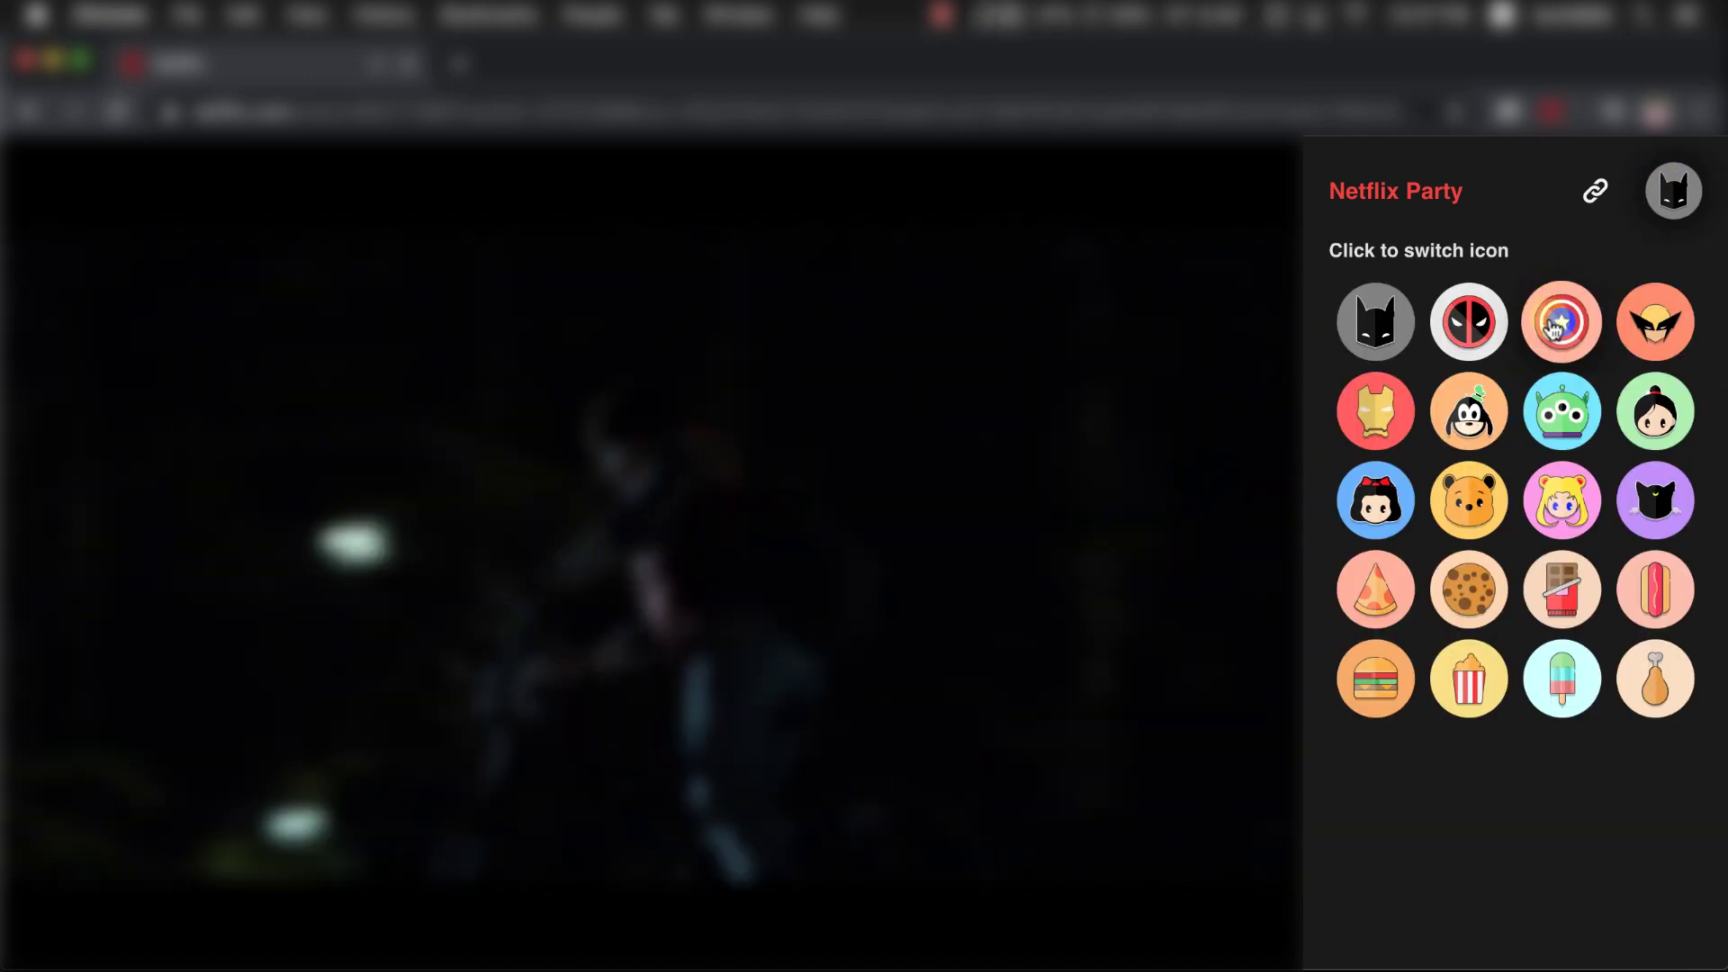
pyautogui.click(1654, 438)
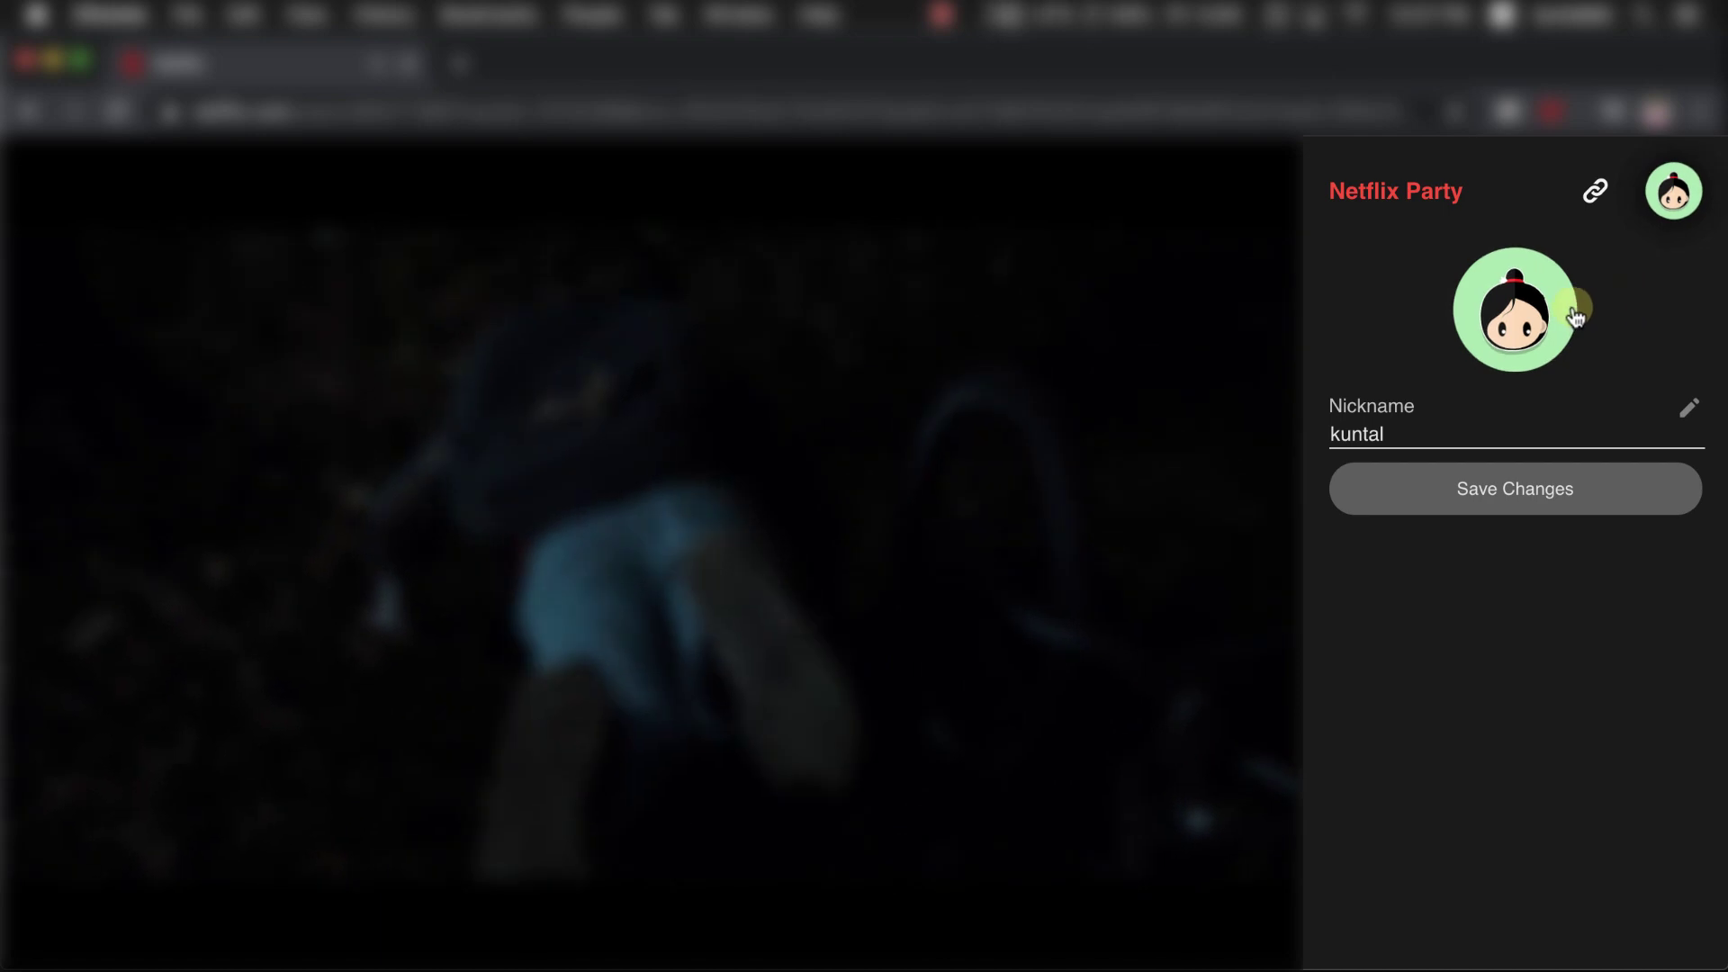
pyautogui.click(1540, 297)
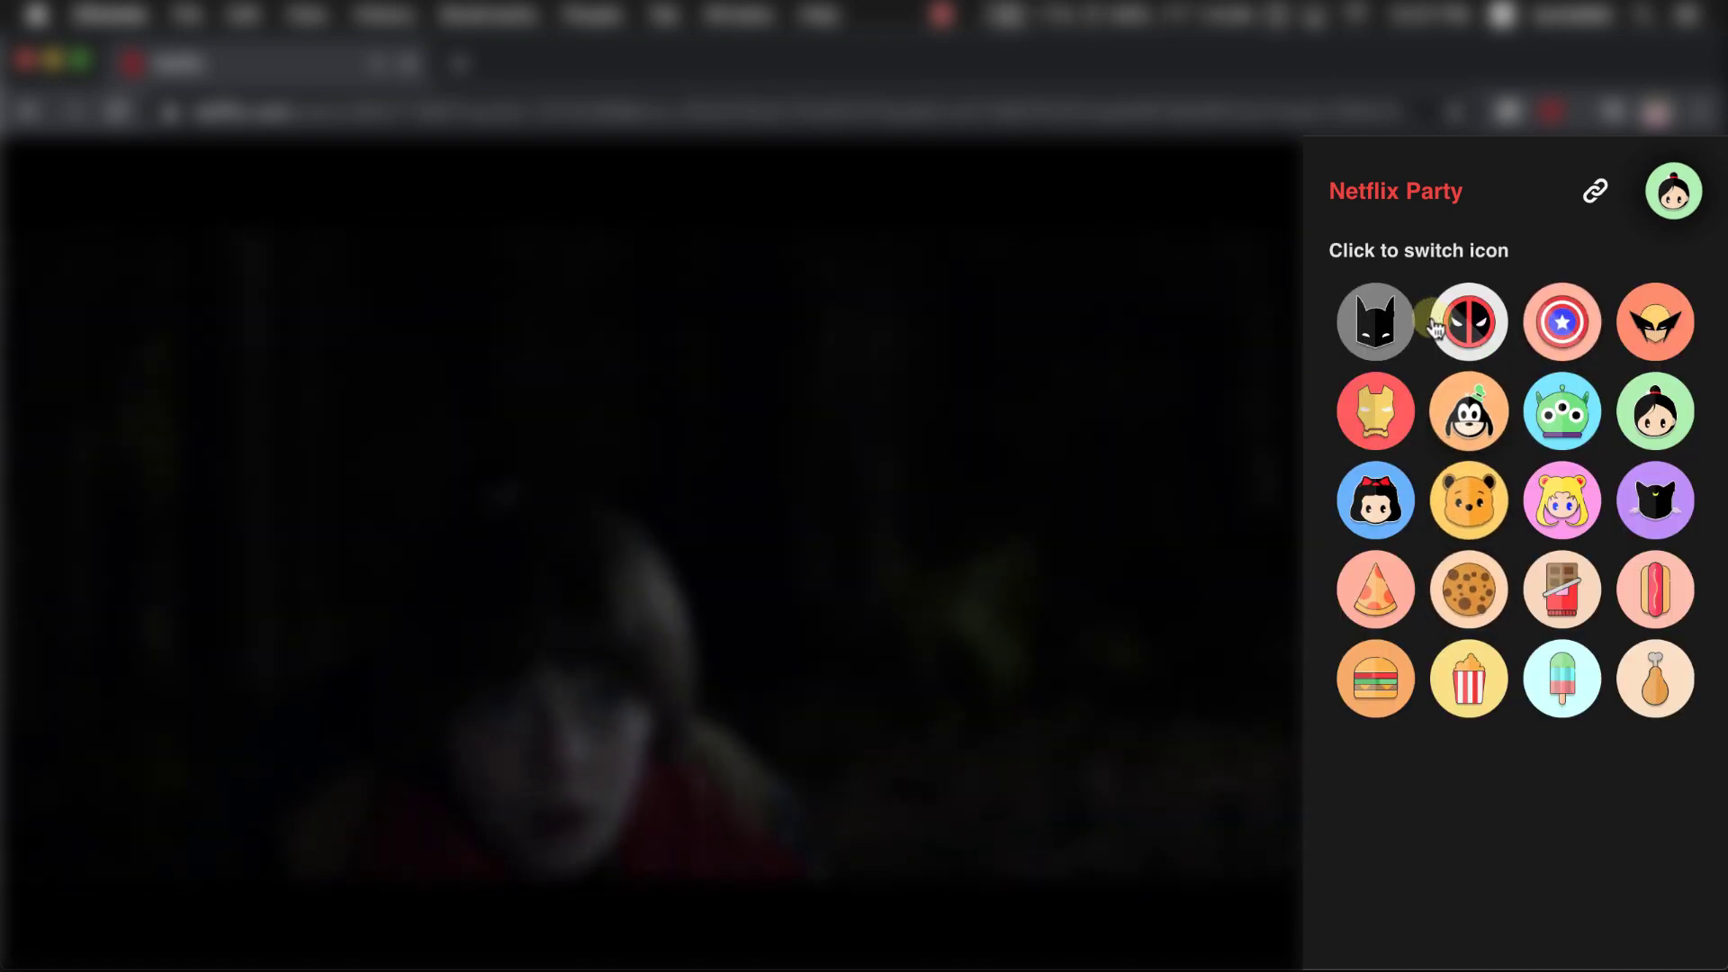
pyautogui.click(1375, 321)
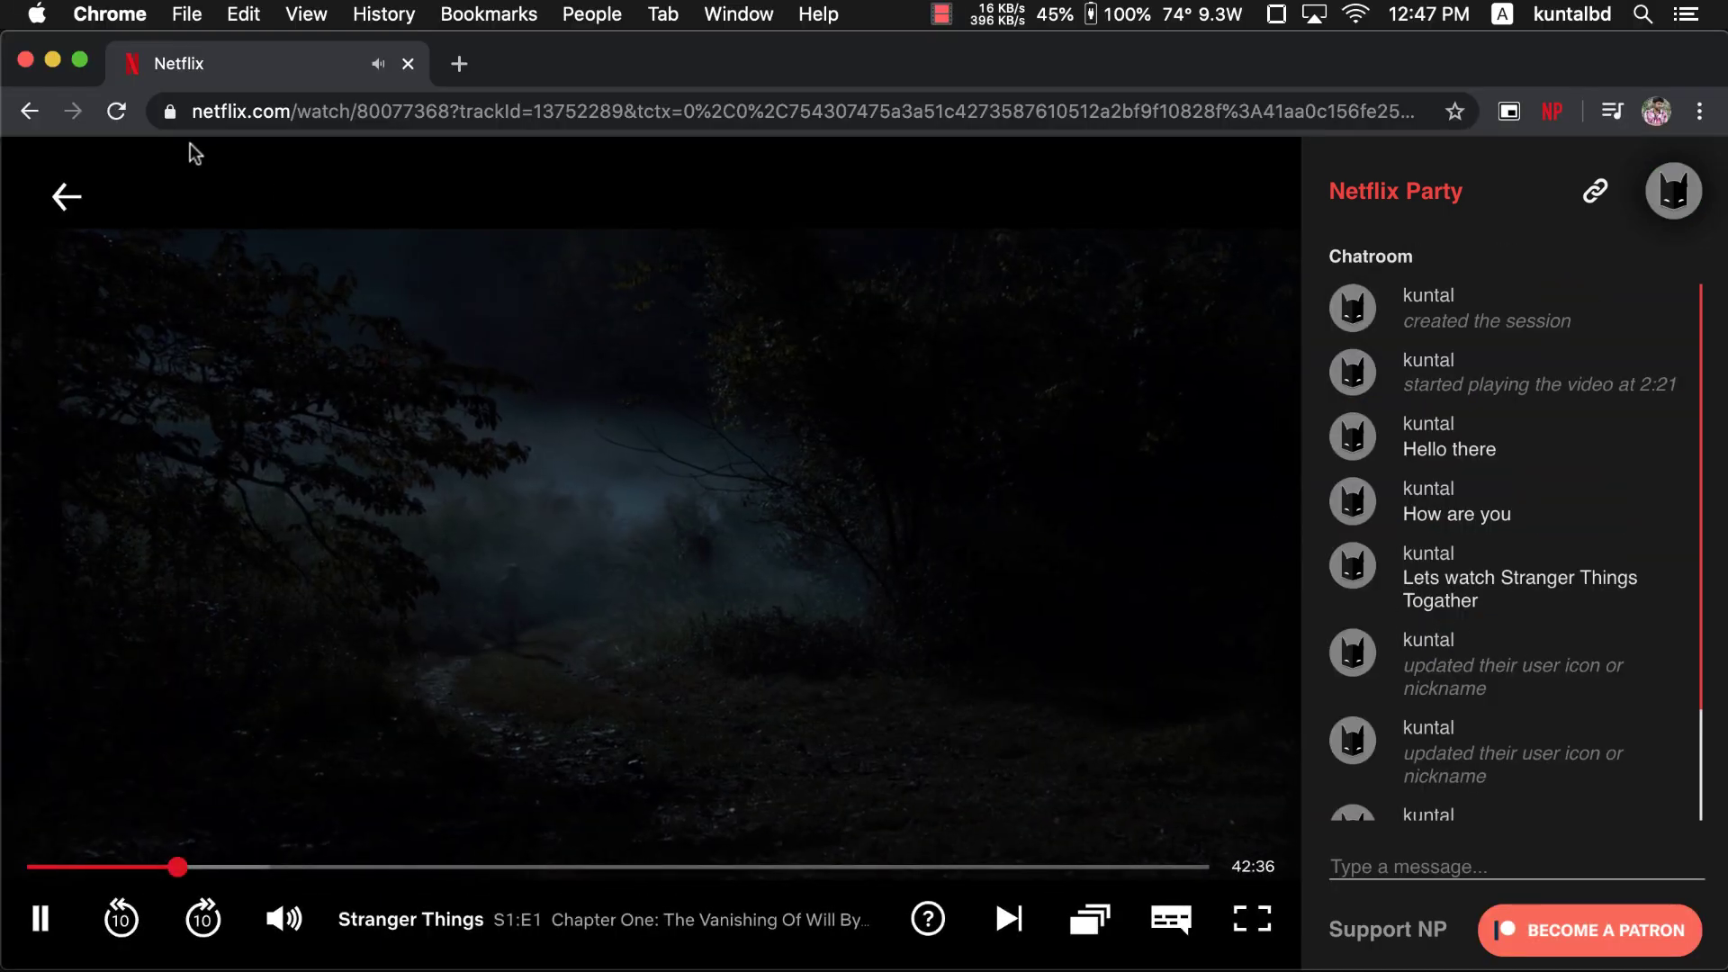
# - Close the Netflix Chrome window and quit Chrome, leaving Finder frontmost
pyautogui.click(26, 59)
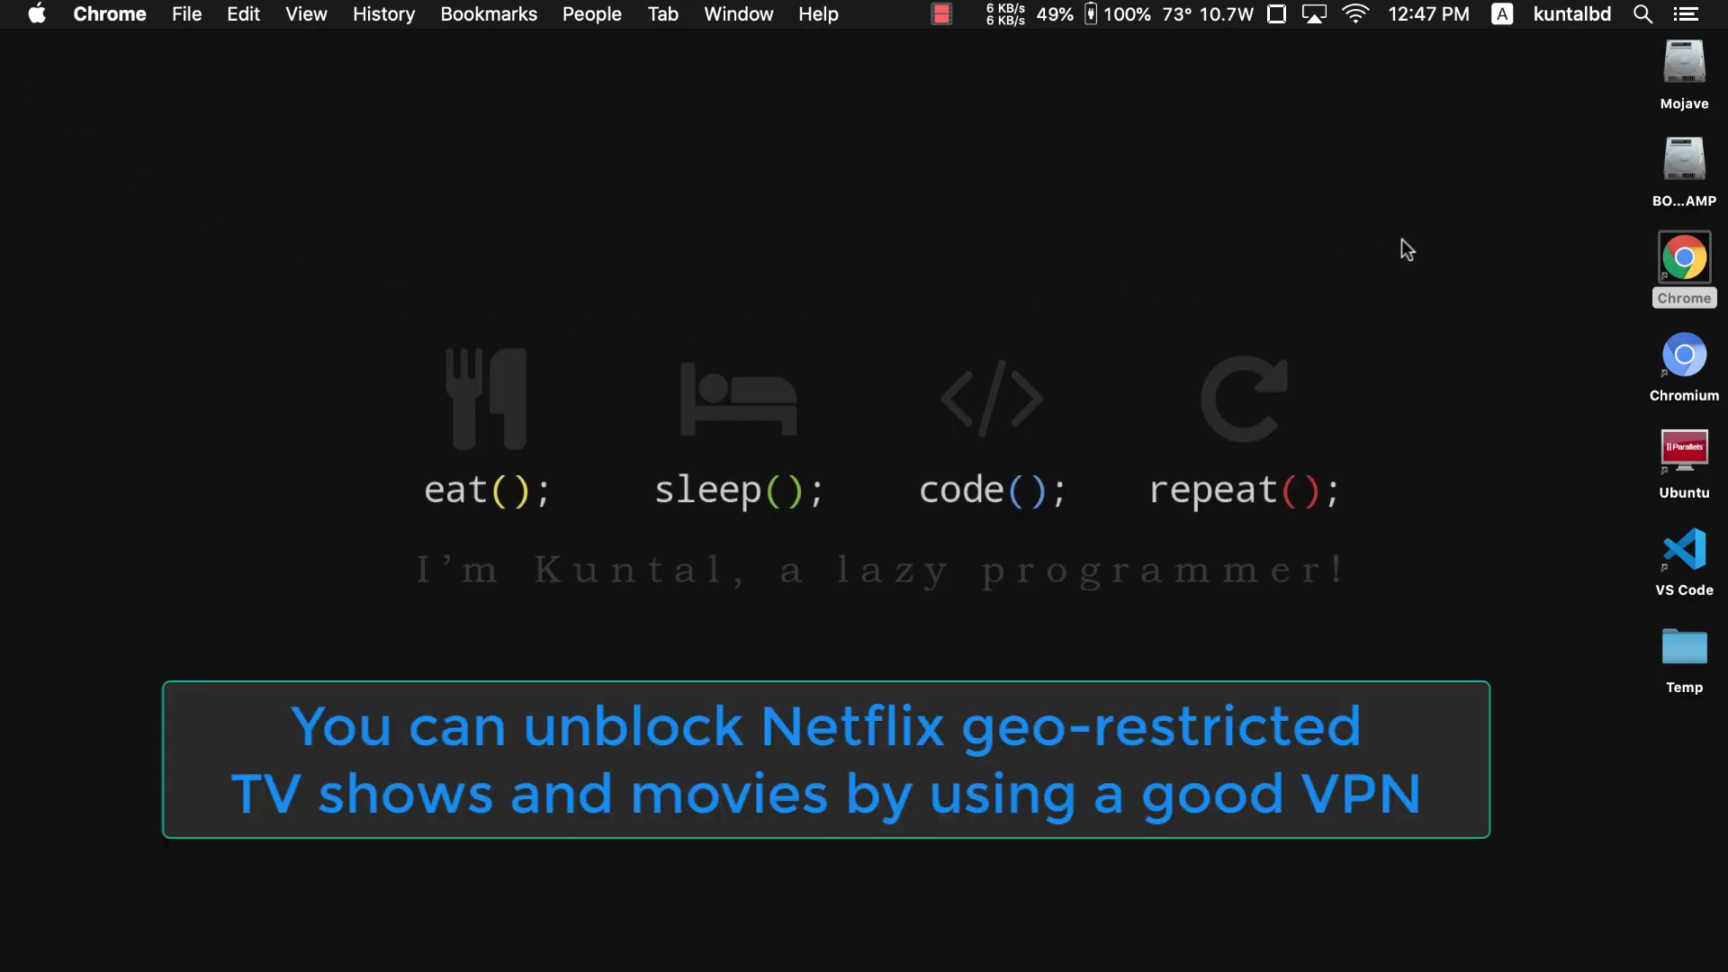
pyautogui.press('super+q')
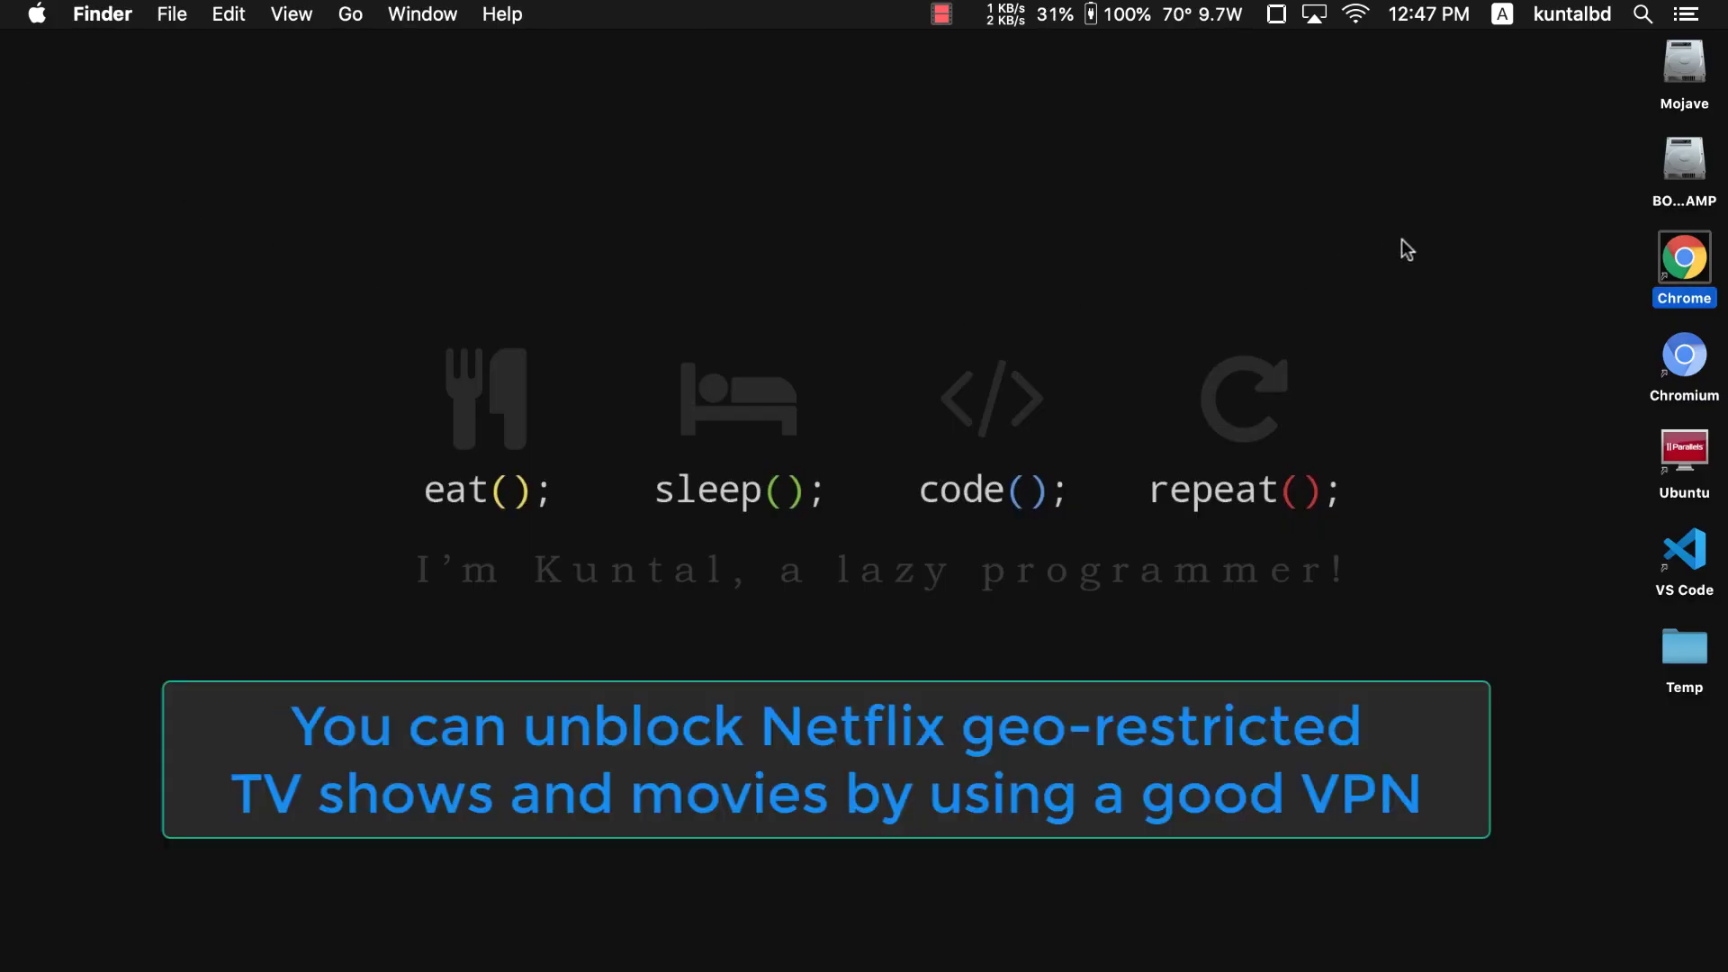